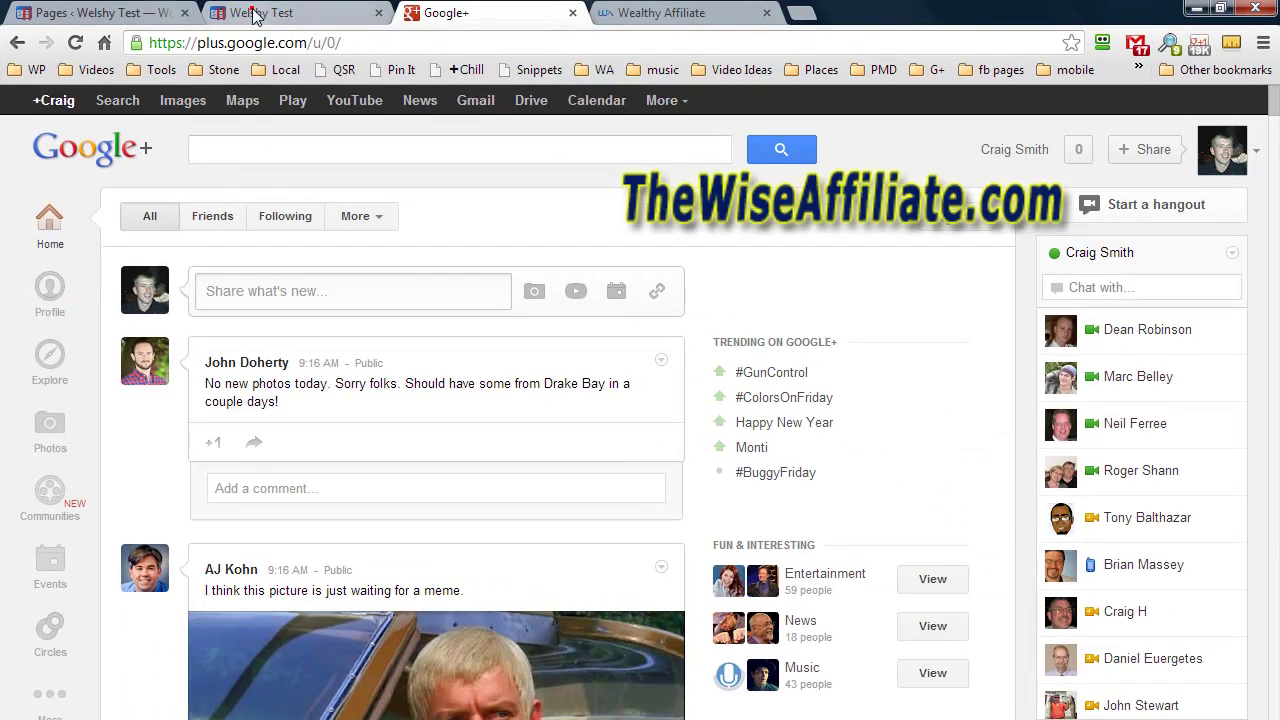
Step: Switch to the Welshy Test site to show its home page
left_click(256, 14)
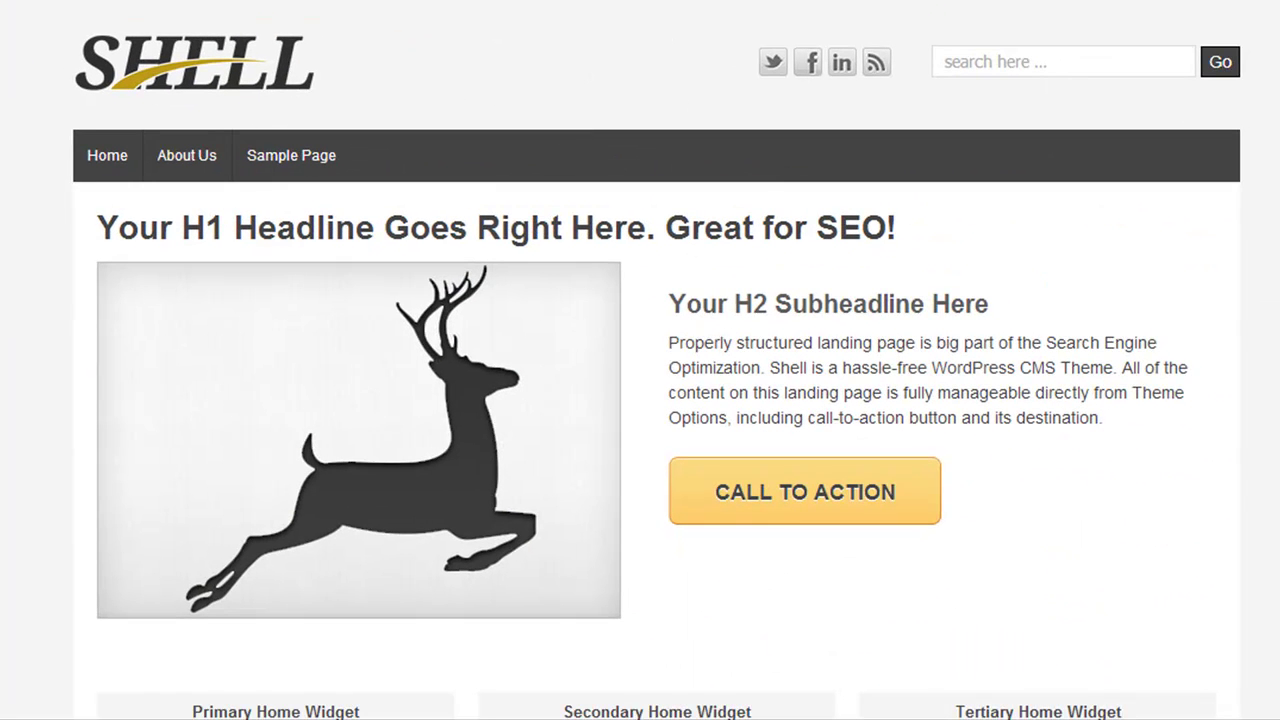
Step: Open the About Us page in the editor and type the author's name at the first paragraph's start
left_click(194, 160)
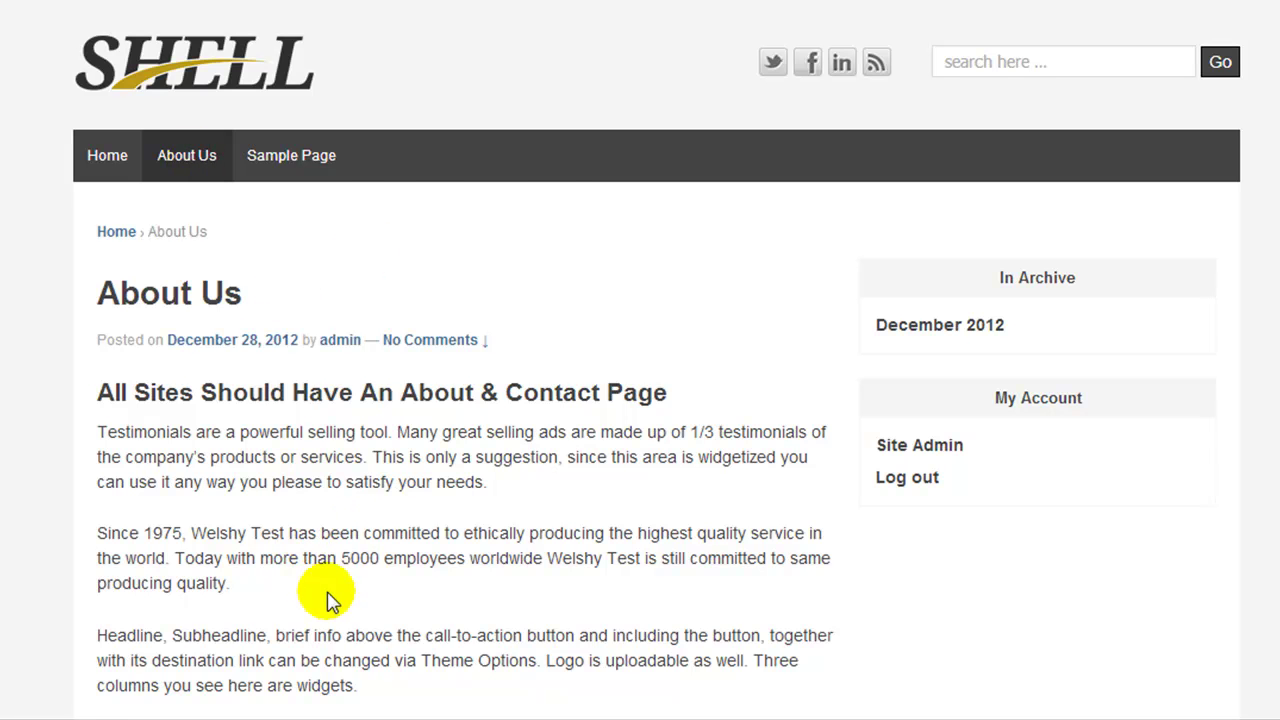
scroll(375, 468, "down", 3)
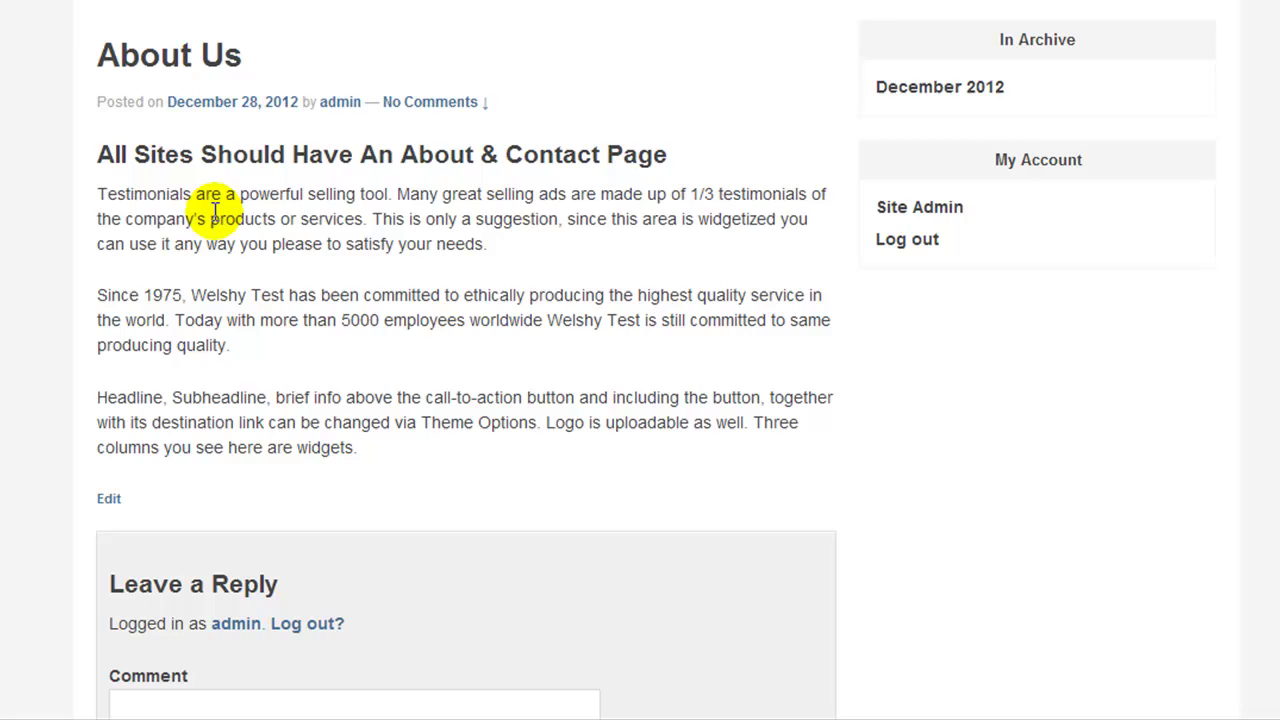
scroll(316, 275, "up", 3)
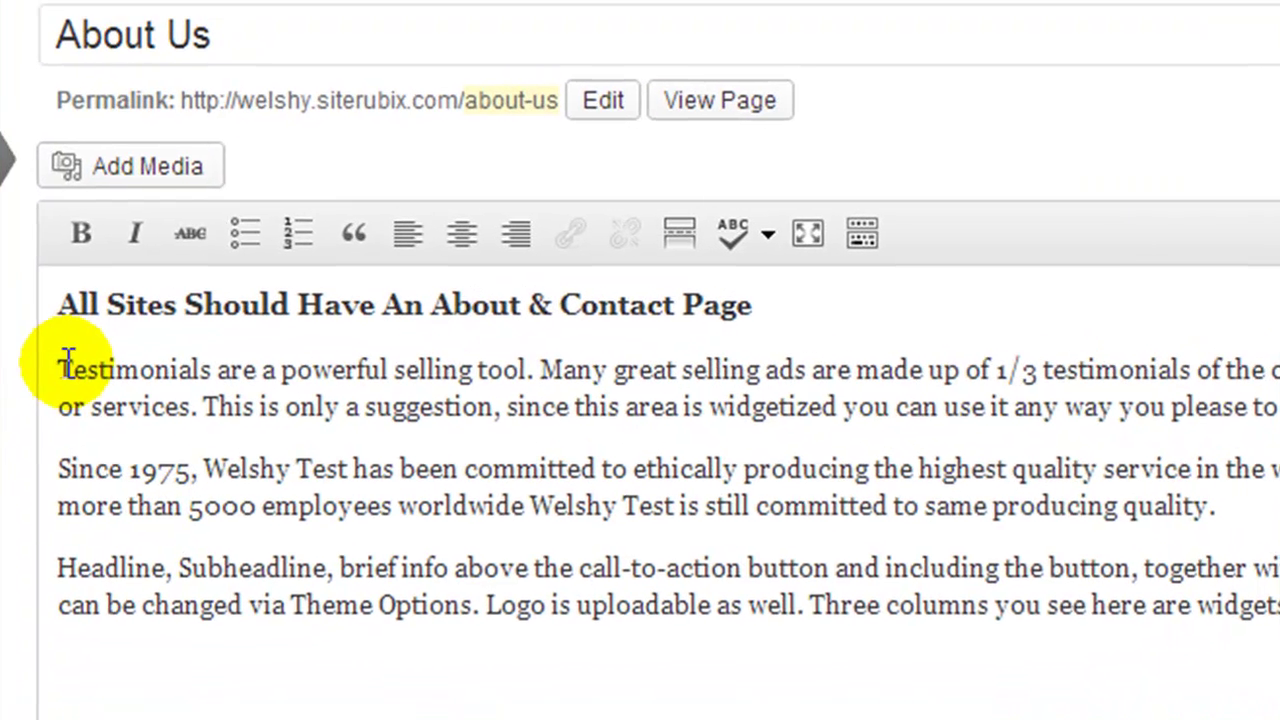
left_click(201, 314)
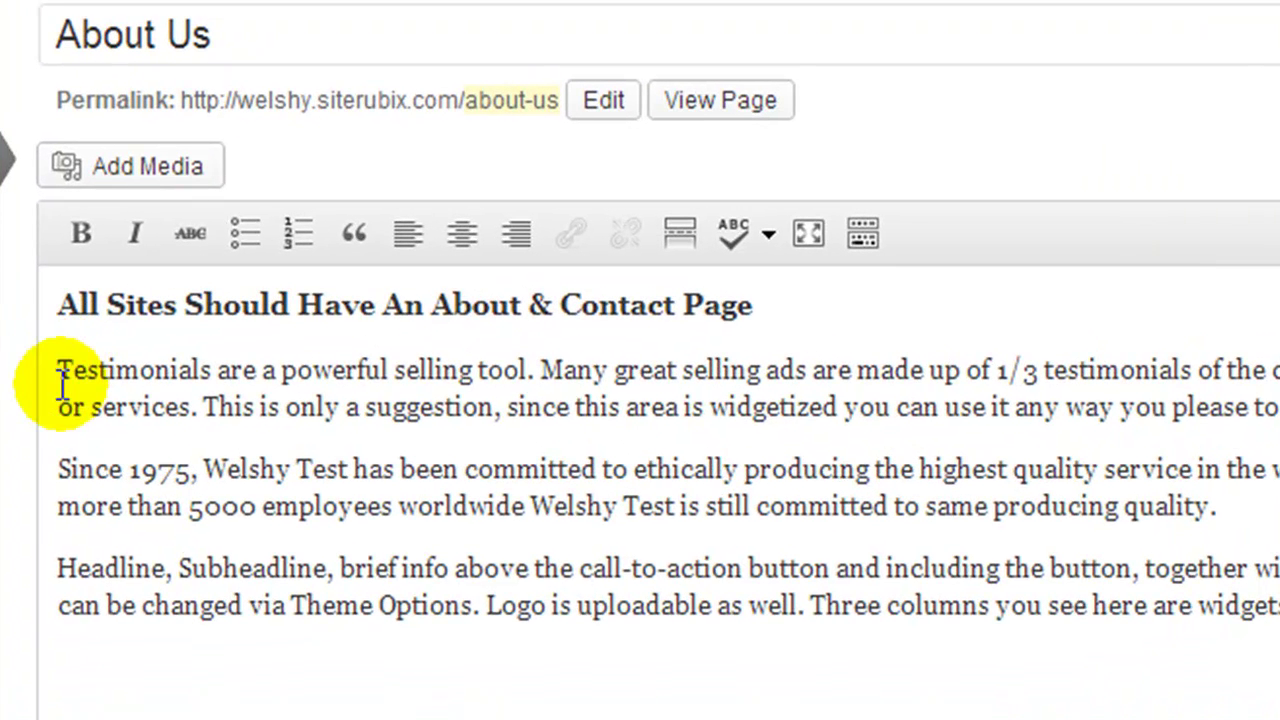
type("Craig Smith")
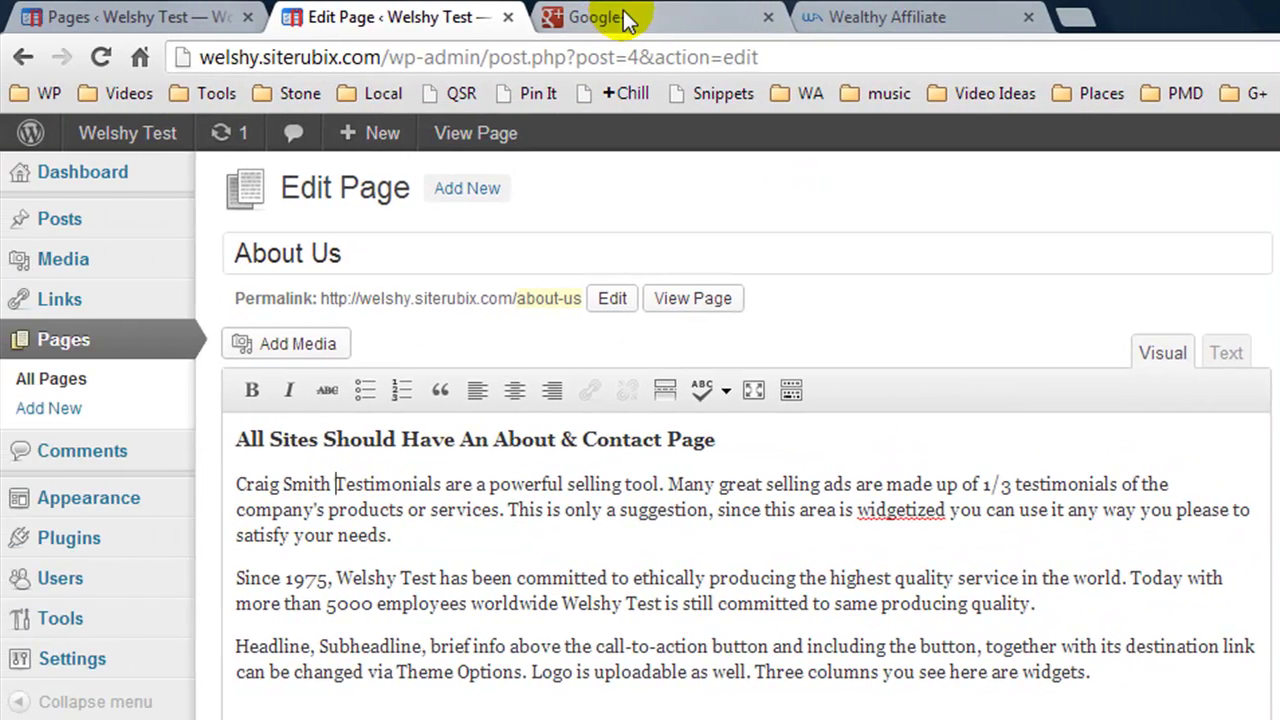
Step: Copy the Google+ profile page address up to the profile number
left_click(470, 18)
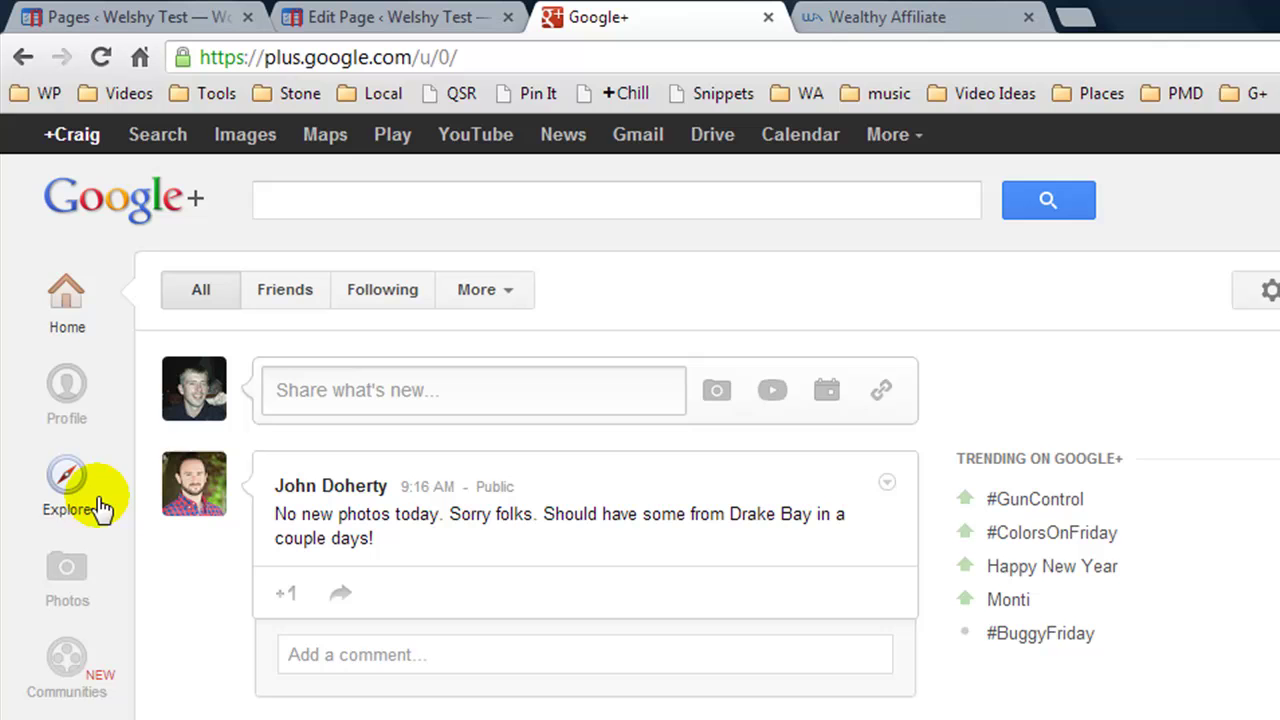
left_click(78, 412)
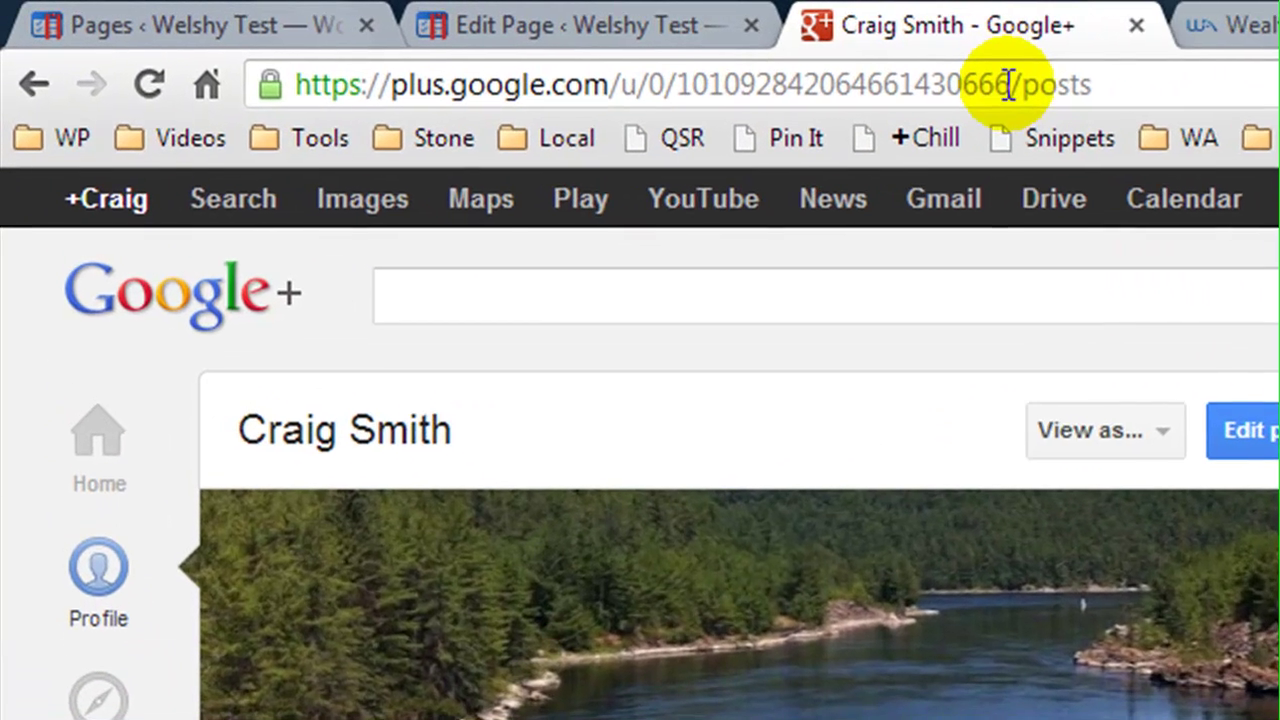
left_click(680, 57)
left_click_drag(1012, 86, 305, 86)
right_click(311, 86)
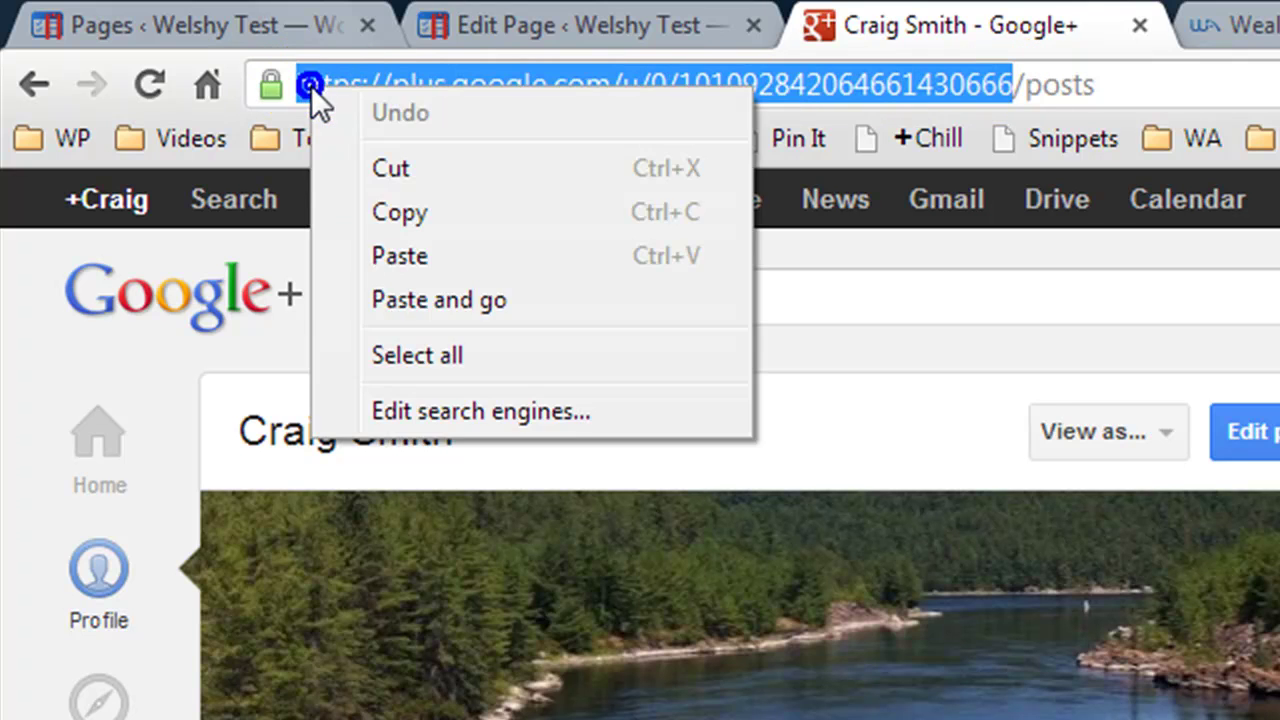
left_click(425, 210)
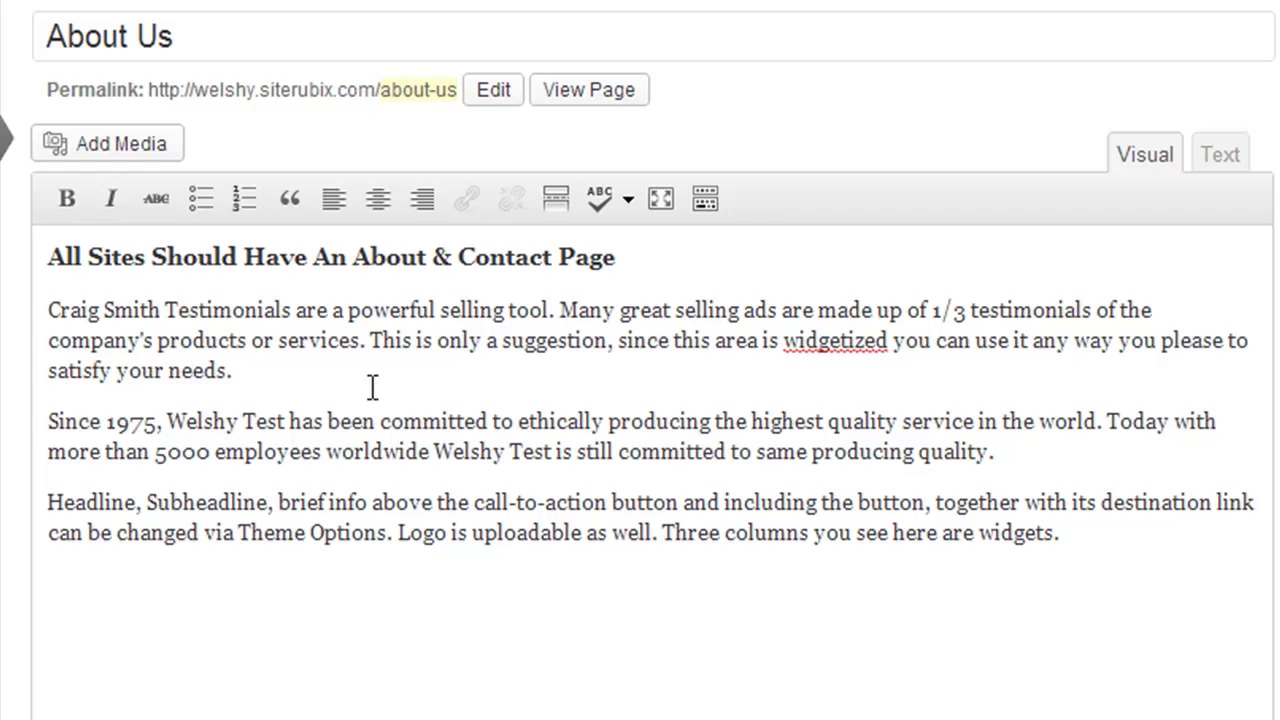
Step: Link the author's name to the Google+ profile URL with ?rel=author, opening in a new window
left_click_drag(160, 310, 46, 308)
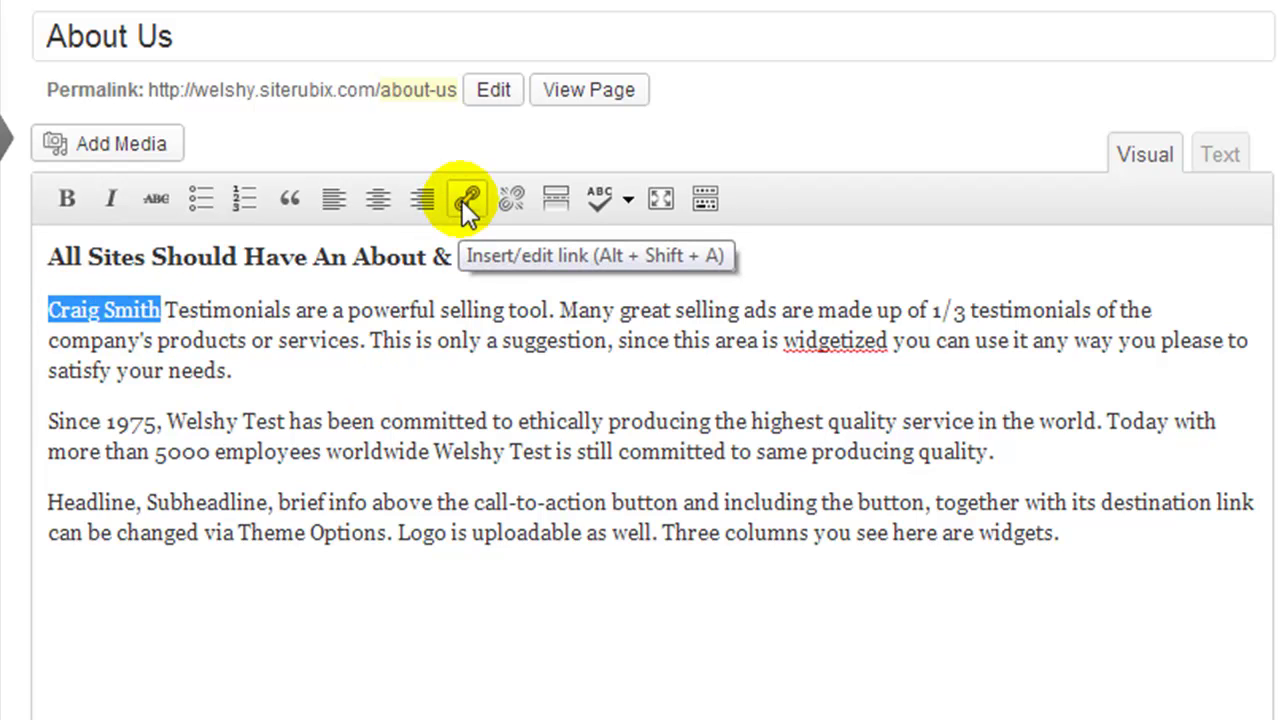
left_click(463, 200)
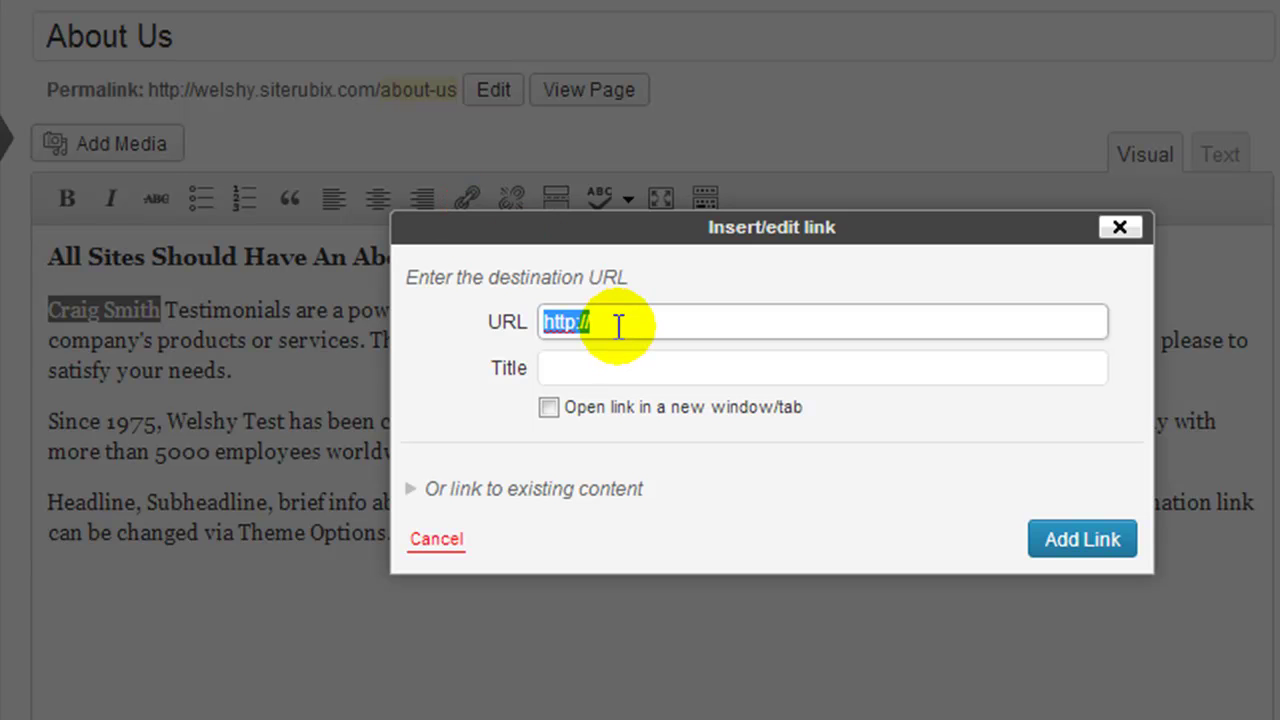
key("ctrl+v")
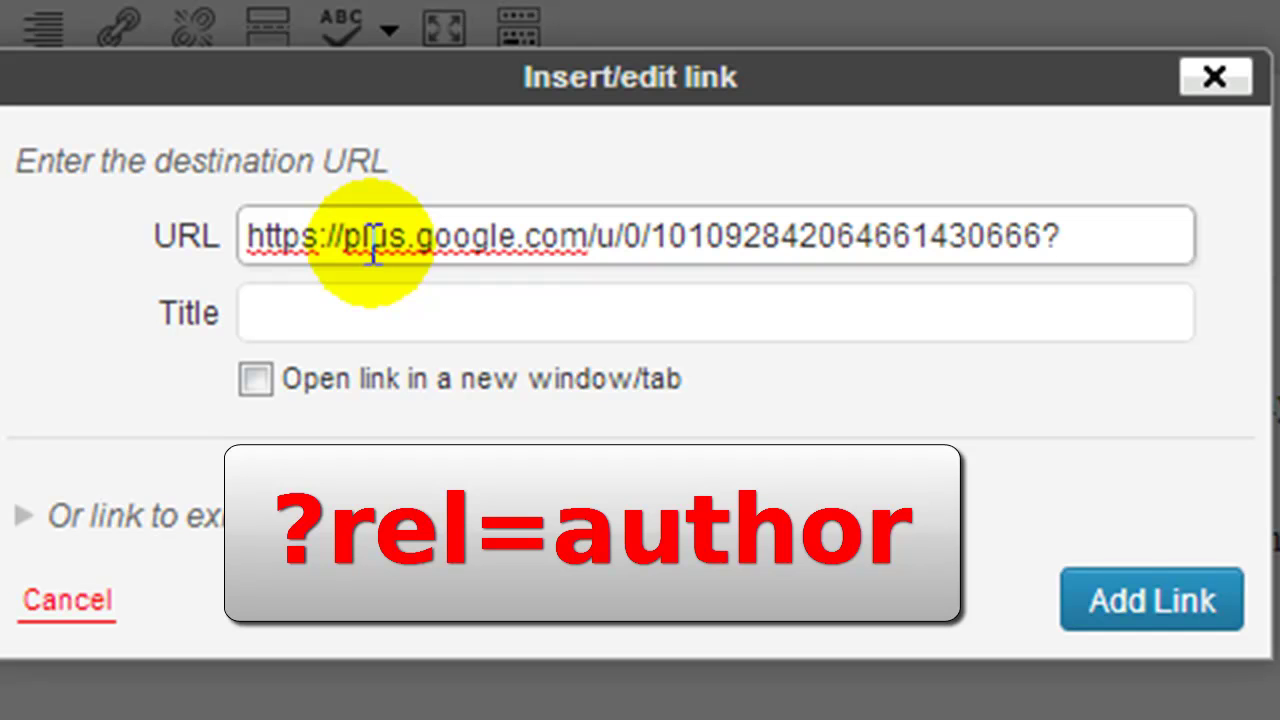
type("el=")
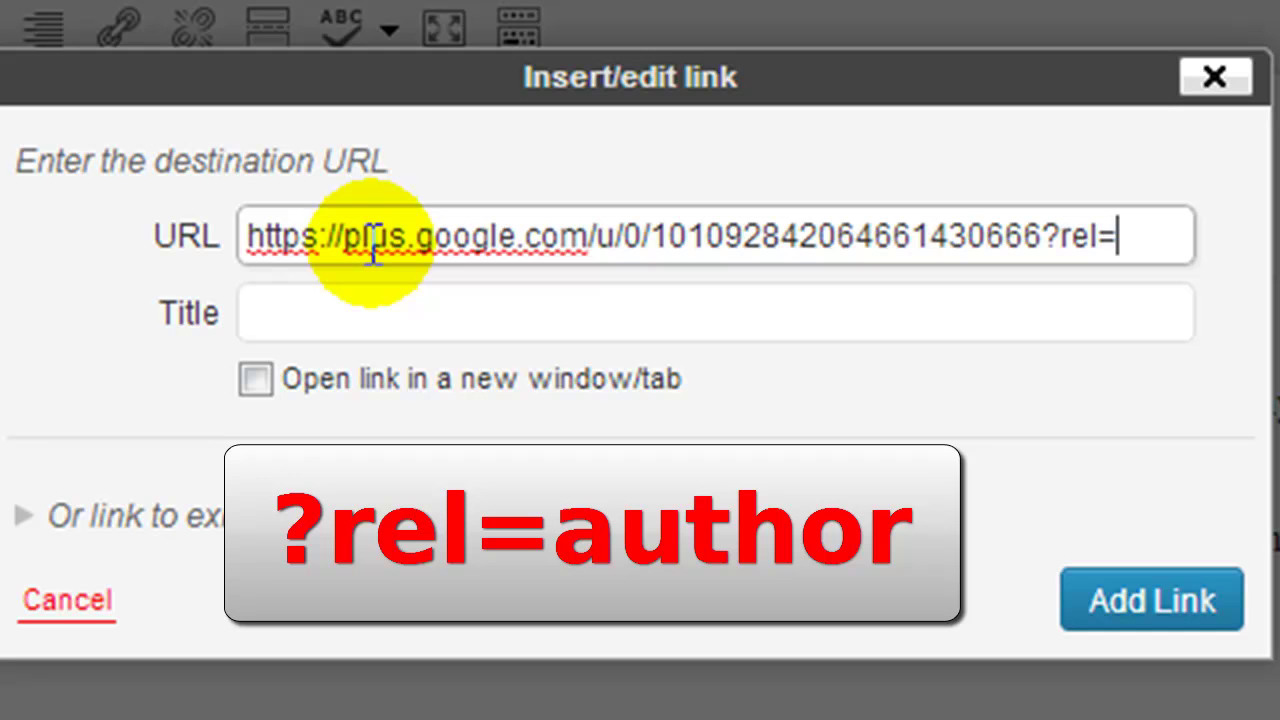
type("author")
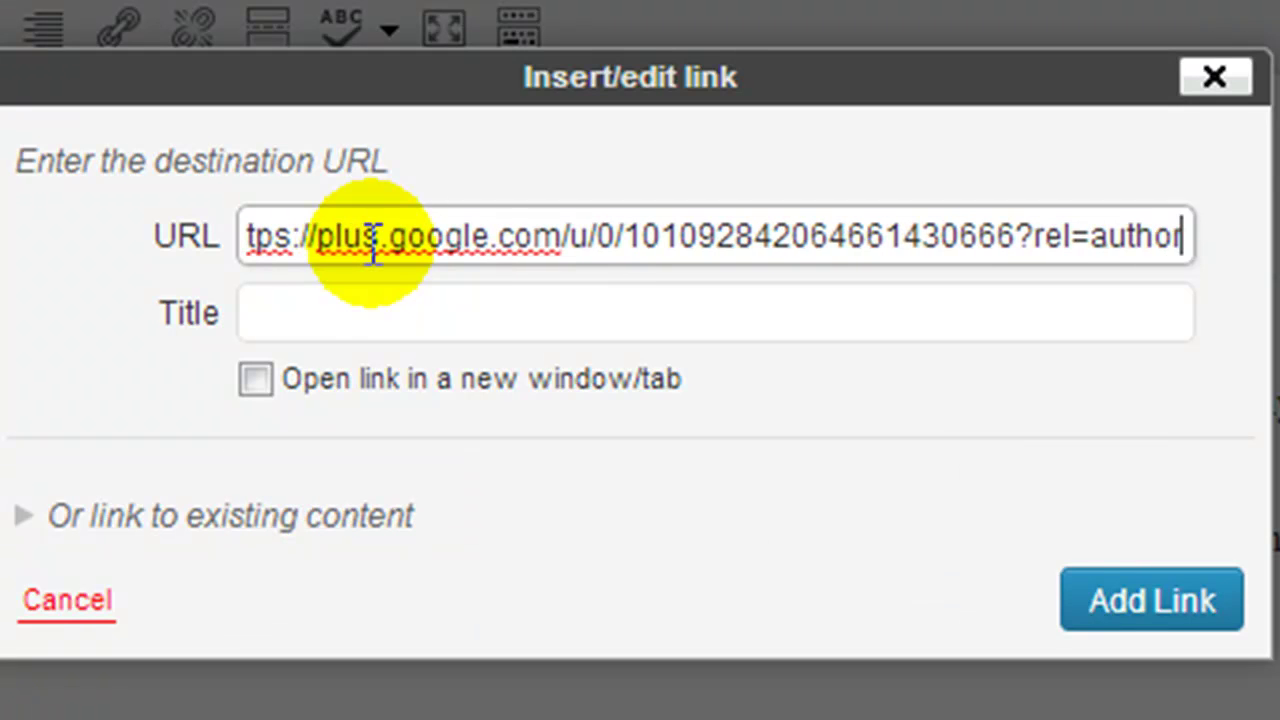
left_click(255, 381)
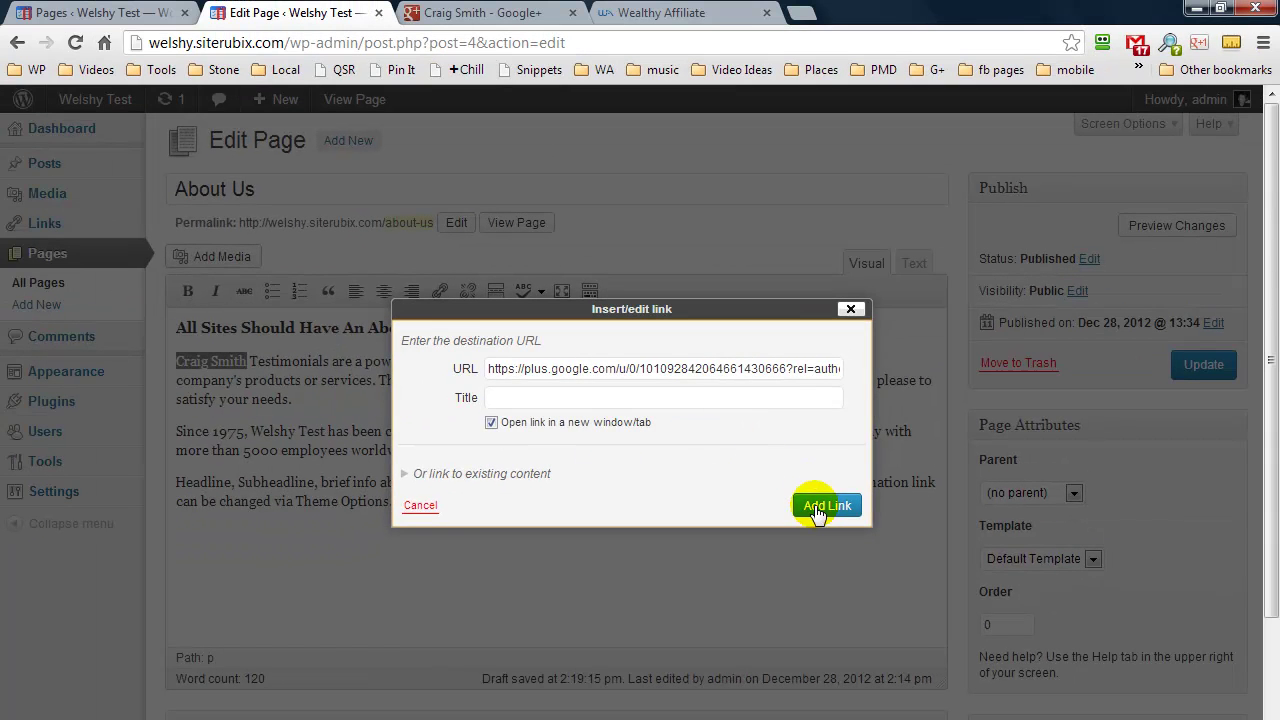
left_click(818, 507)
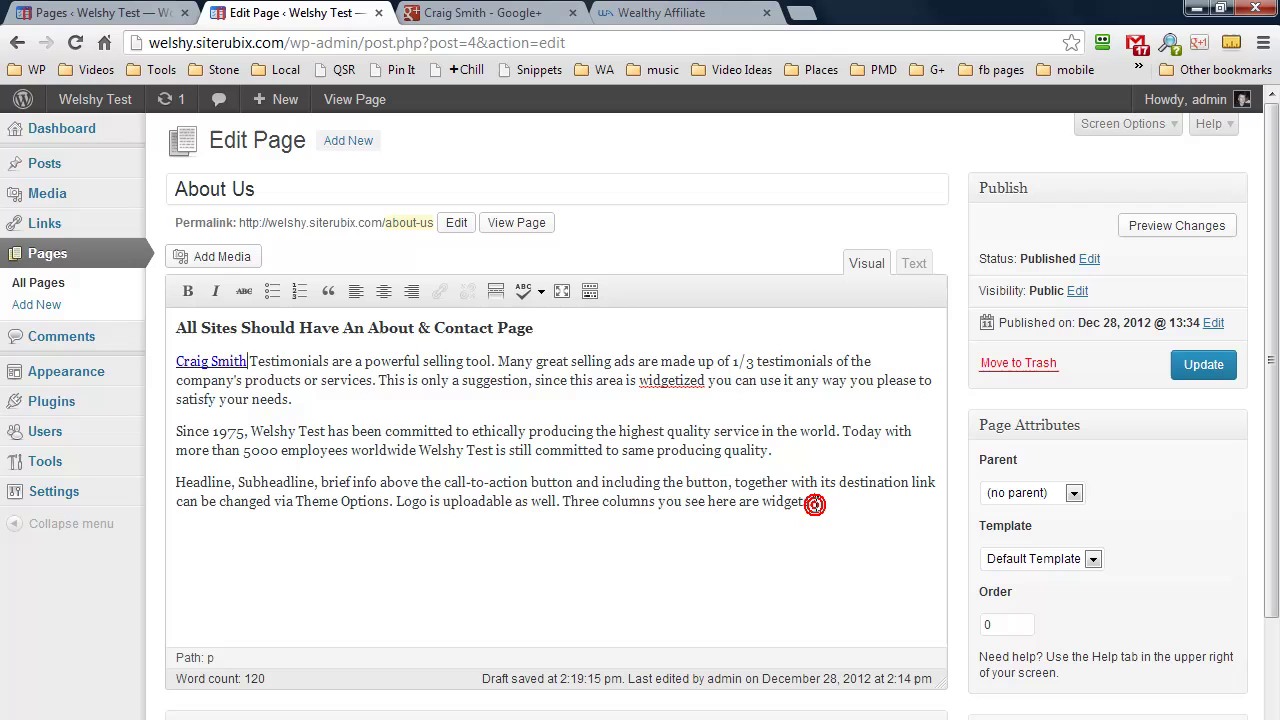
Step: Update the About Us page and open the live site to check the author link
left_click(1203, 364)
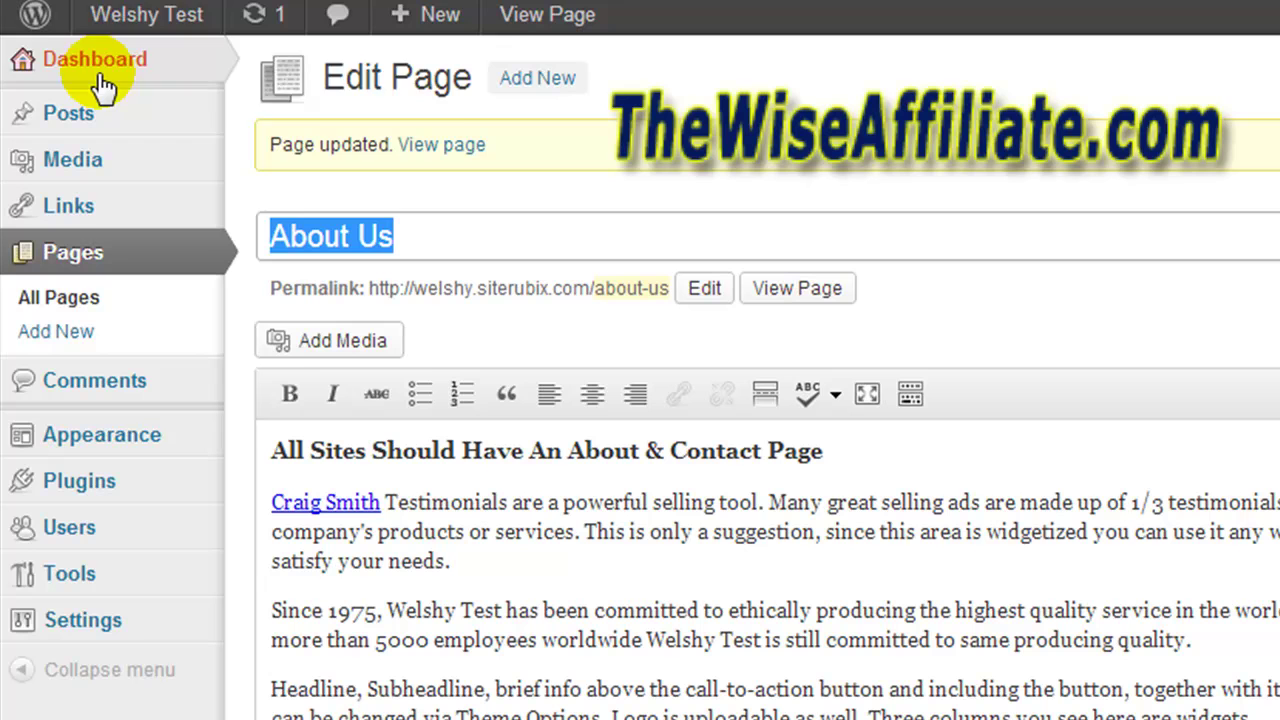
mouse_move(114, 14)
right_click(180, 14)
left_click(213, 34)
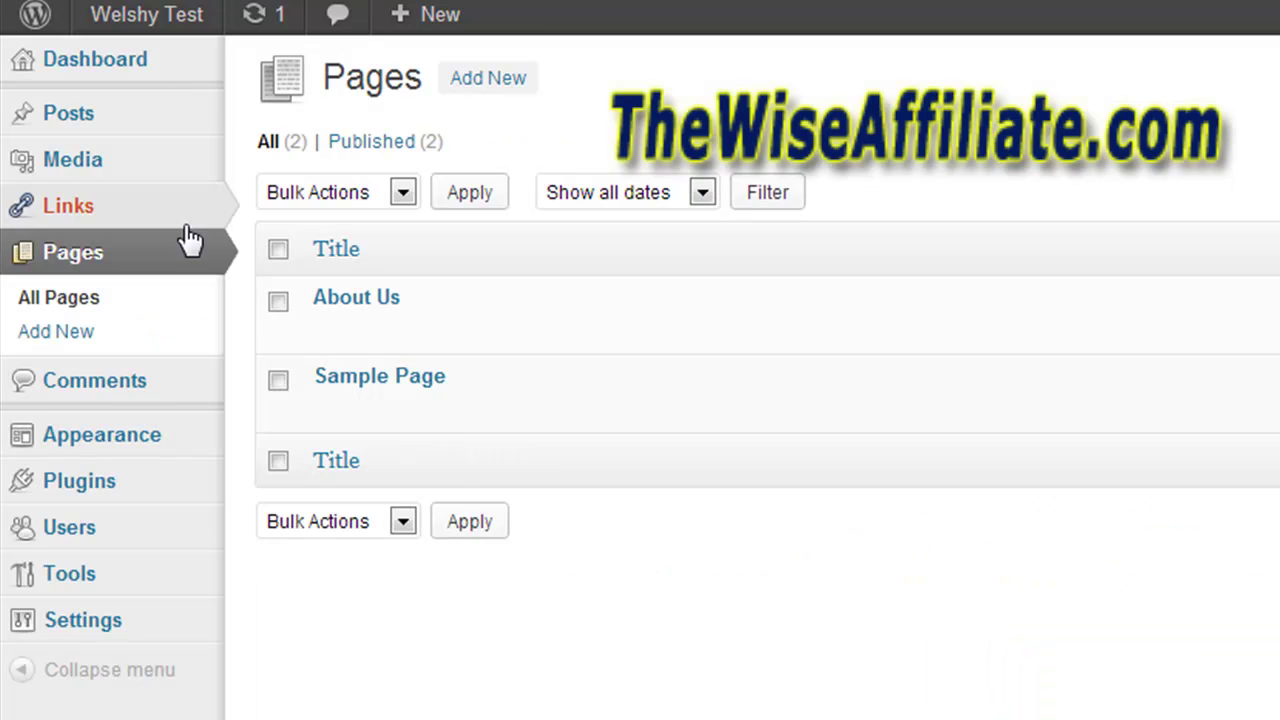
Step: Create a menu named 'header' containing Home, About Us and Sample Page
mouse_move(100, 449)
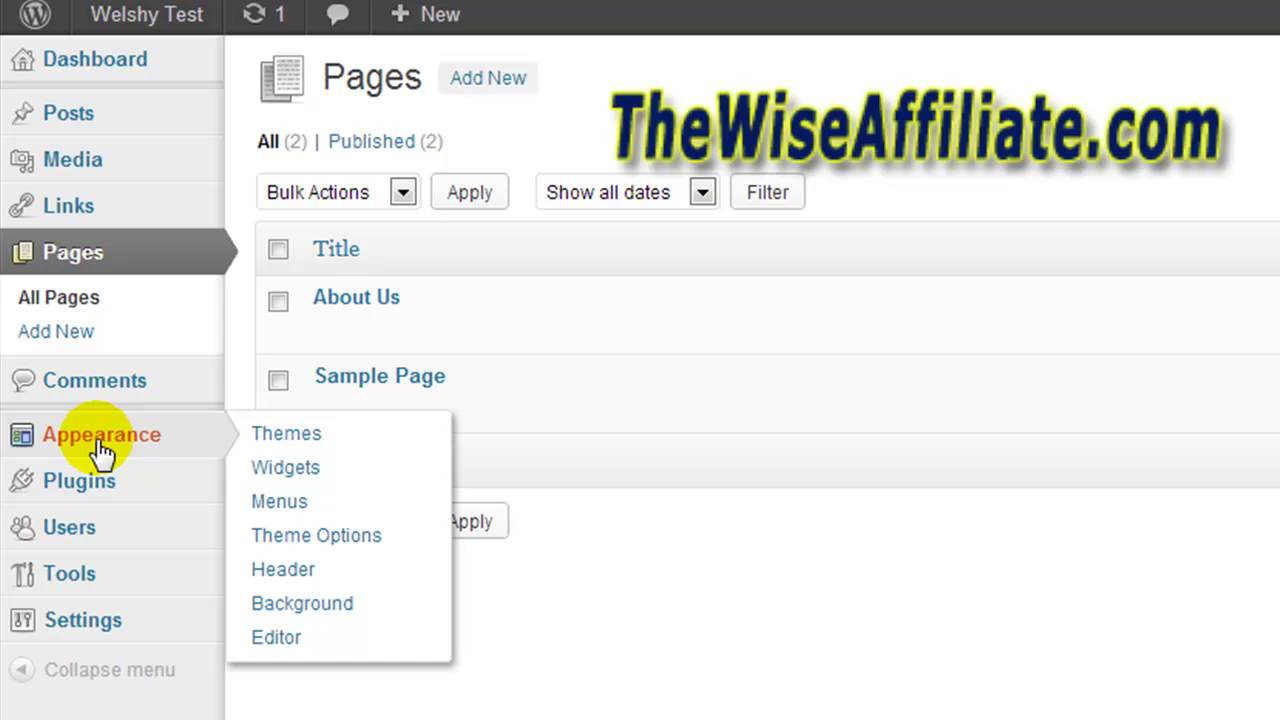
left_click(290, 501)
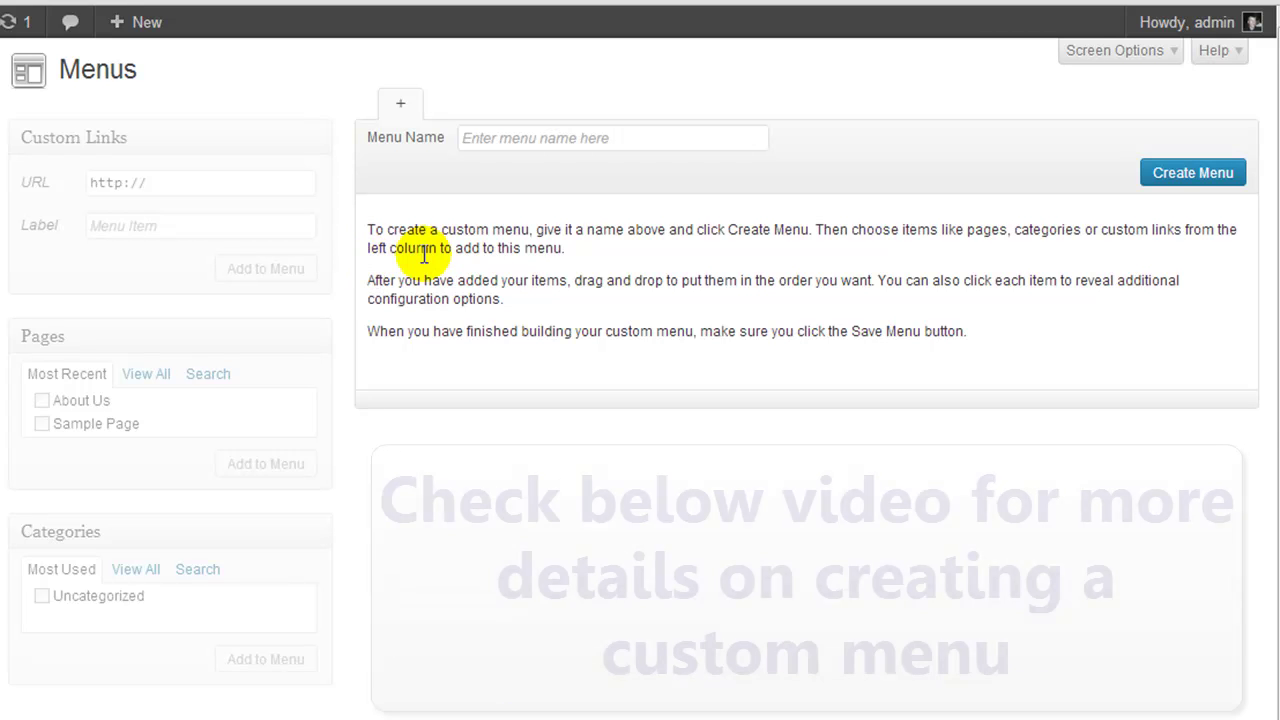
left_click(537, 137)
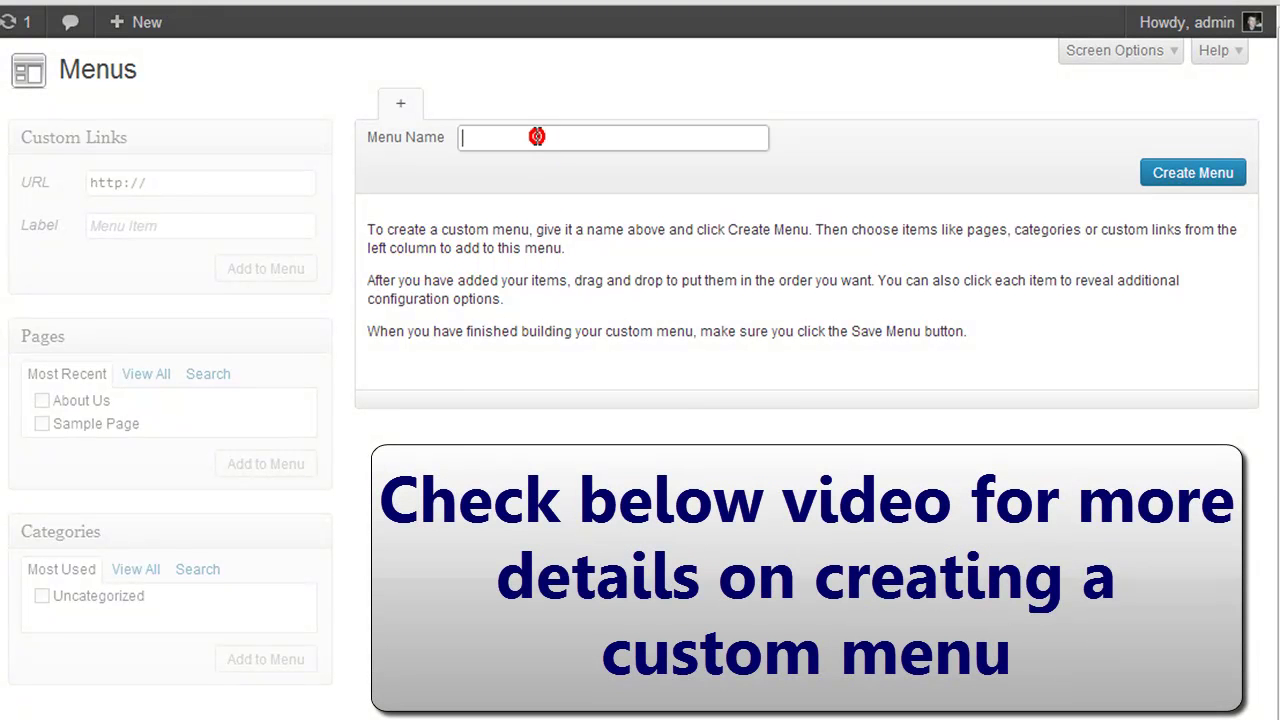
type("header")
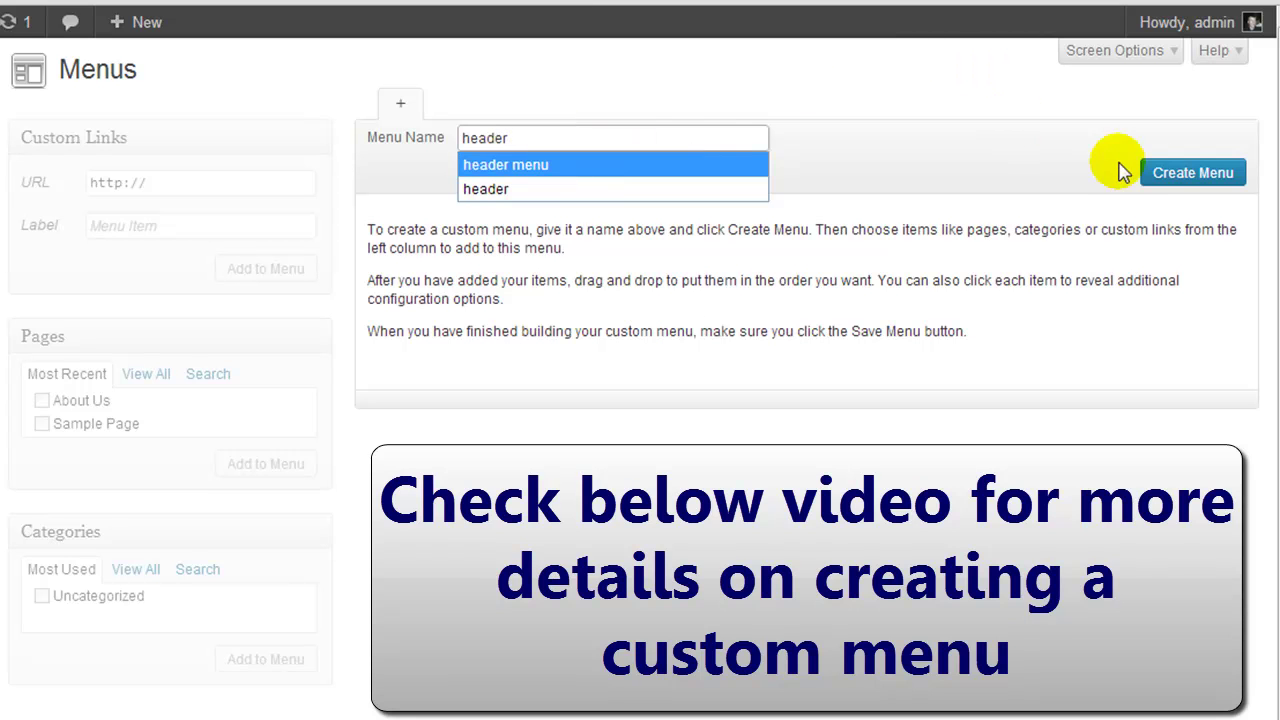
left_click(1152, 173)
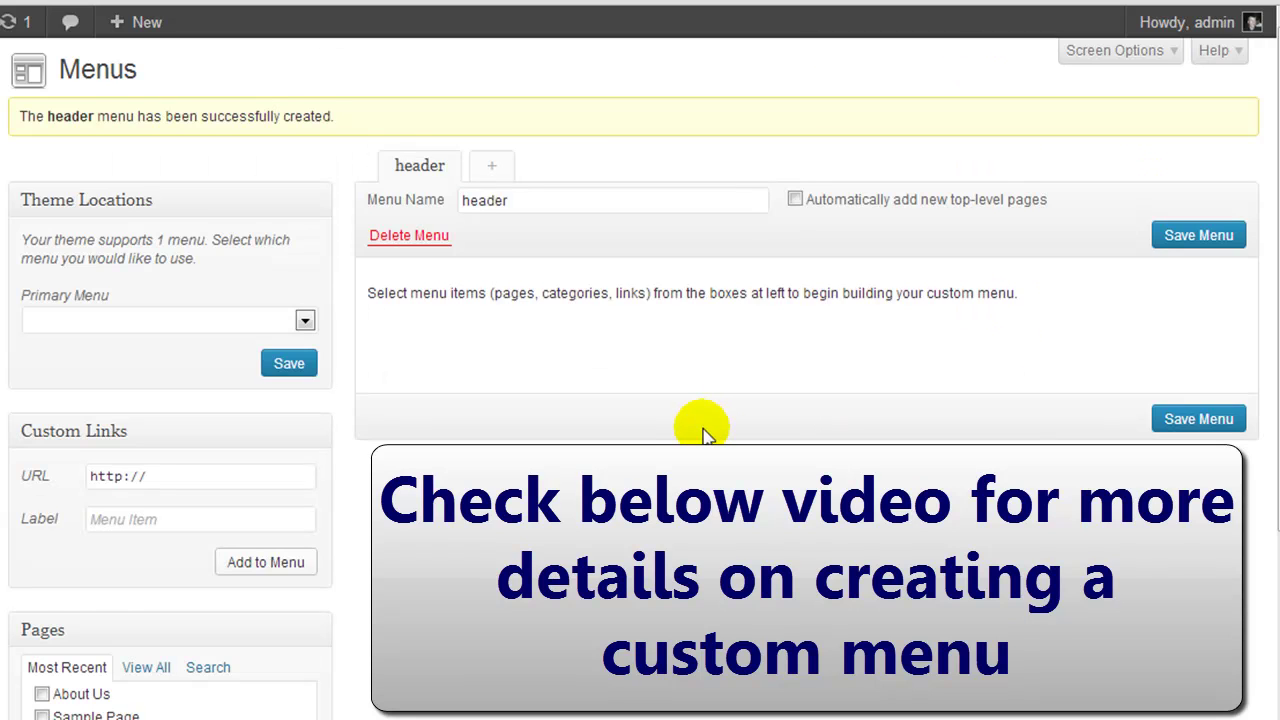
scroll(691, 429, "down", 3)
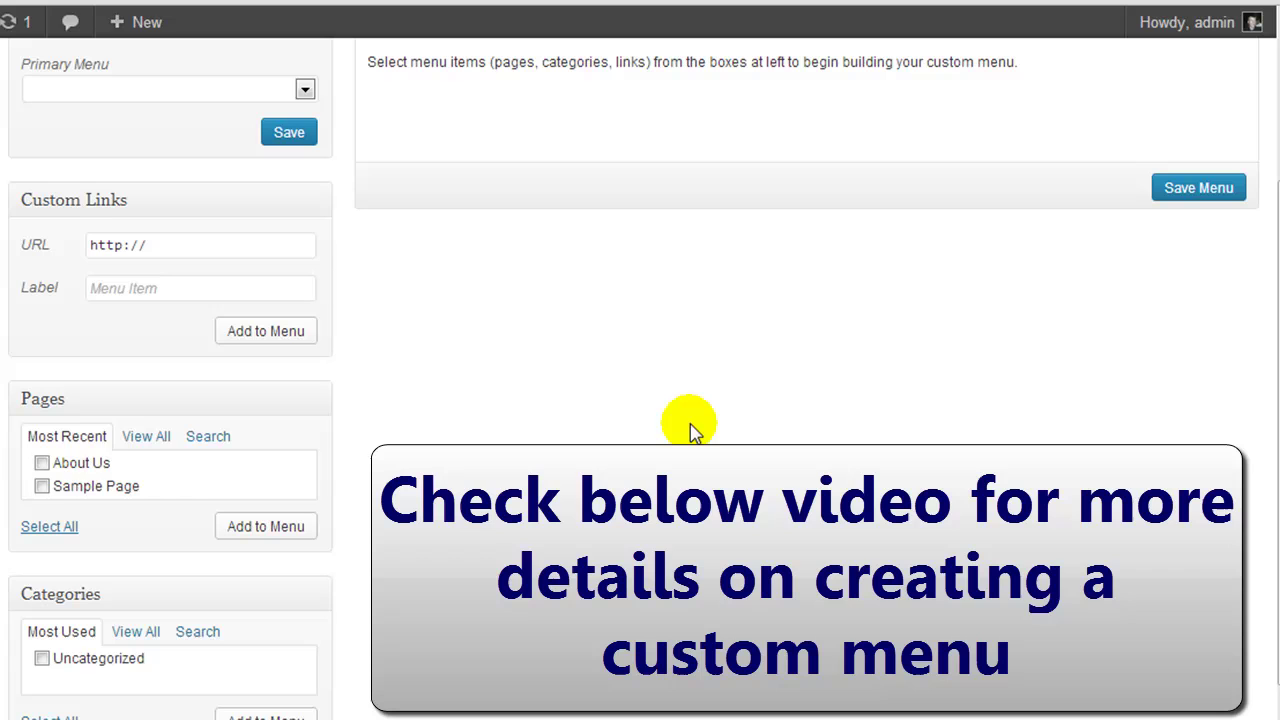
left_click(152, 440)
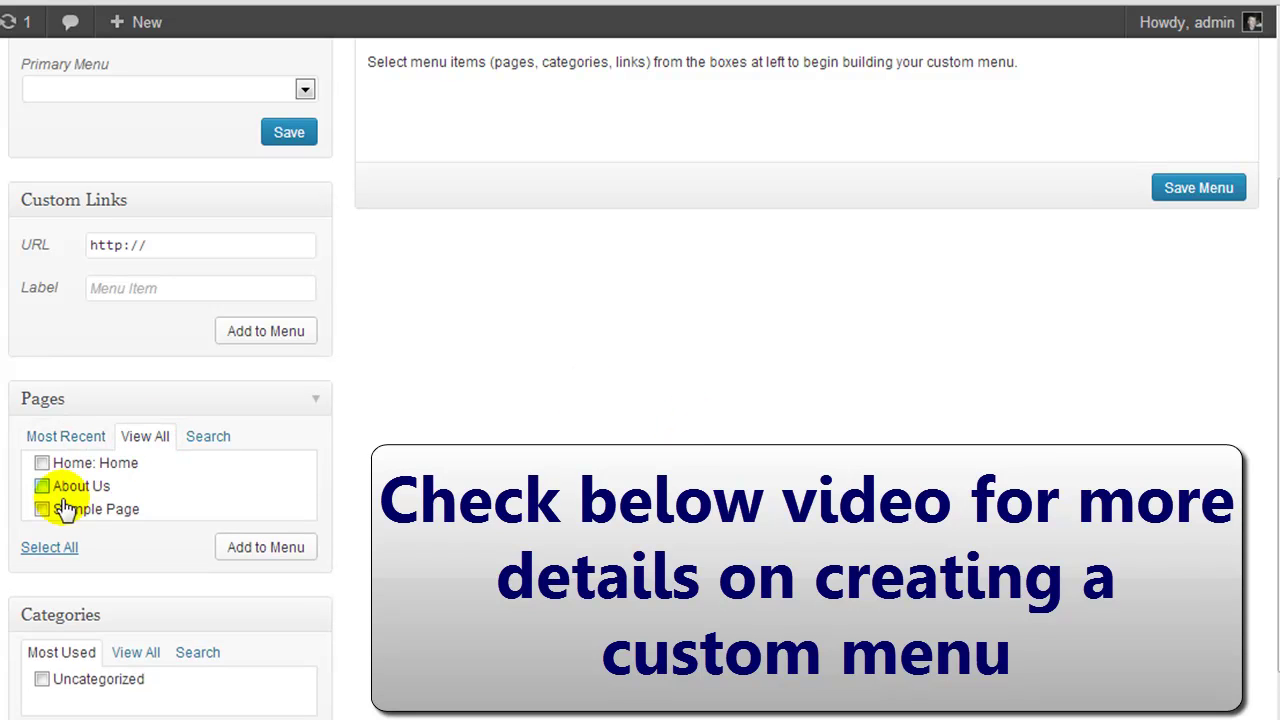
left_click(39, 545)
left_click(264, 548)
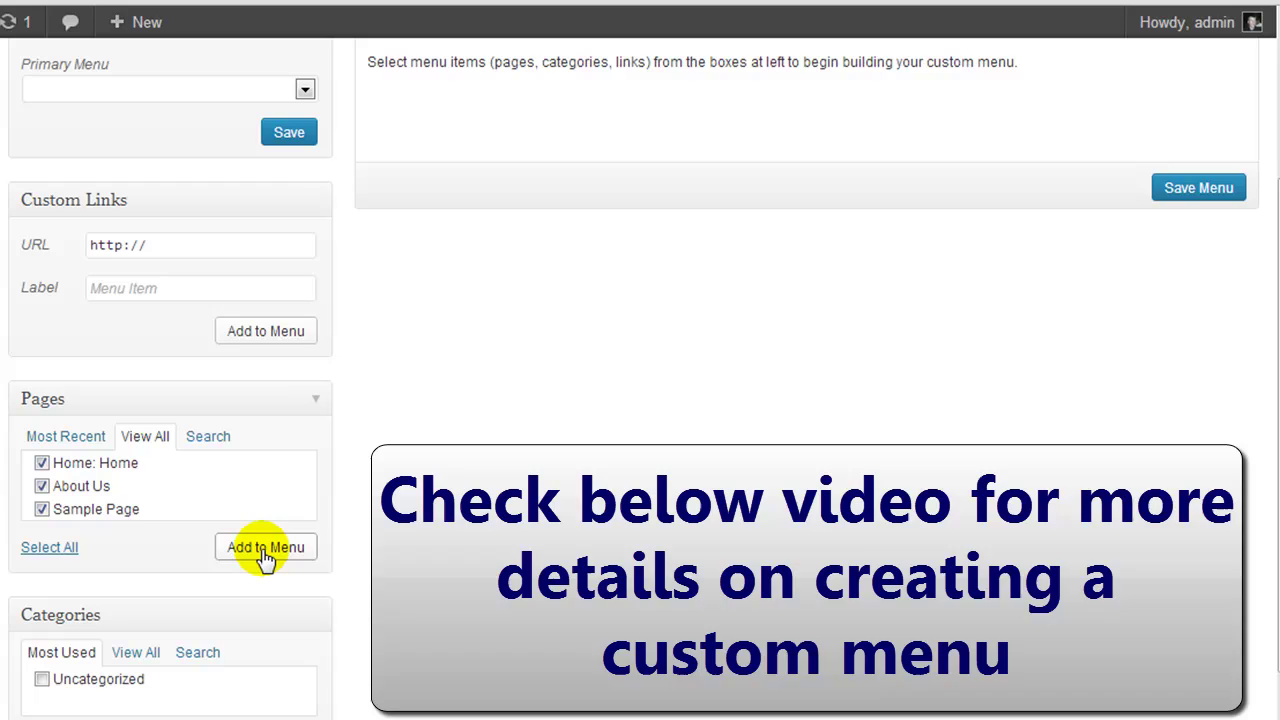
Step: Move About Us above Home, save, and assign 'header' as the Primary Menu
scroll(586, 357, "up", 3)
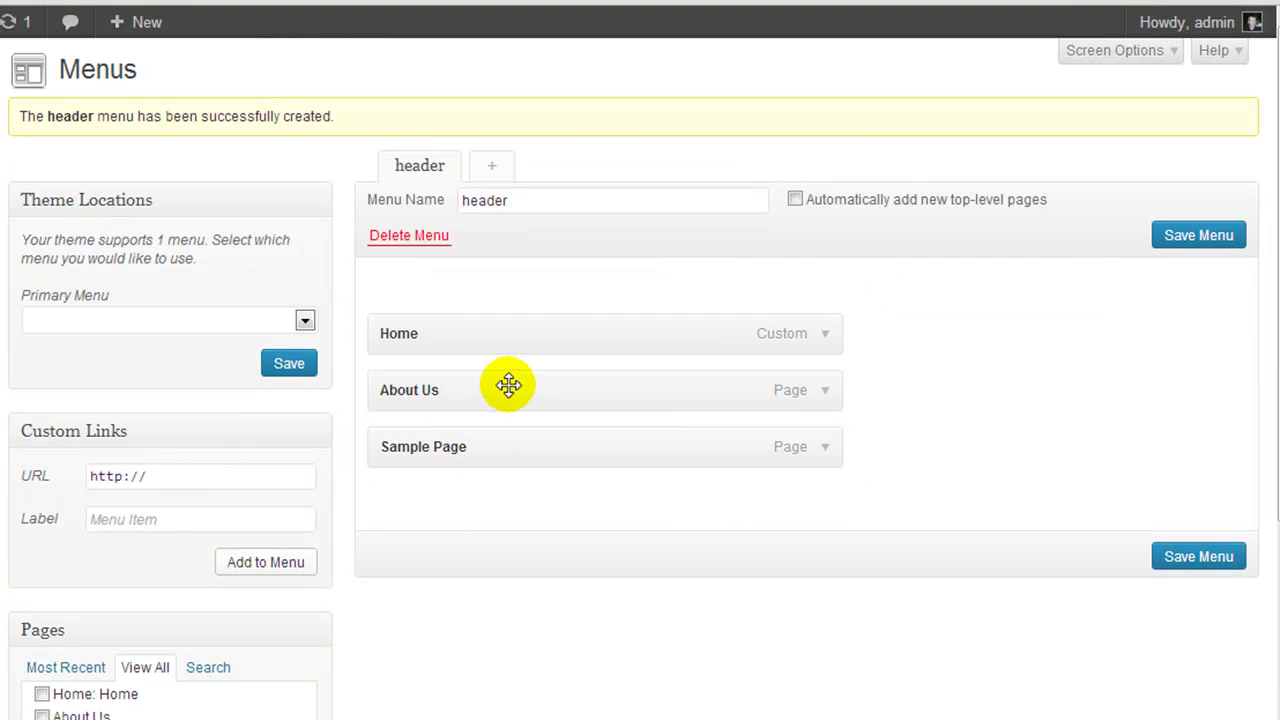
left_click_drag(514, 389, 503, 331)
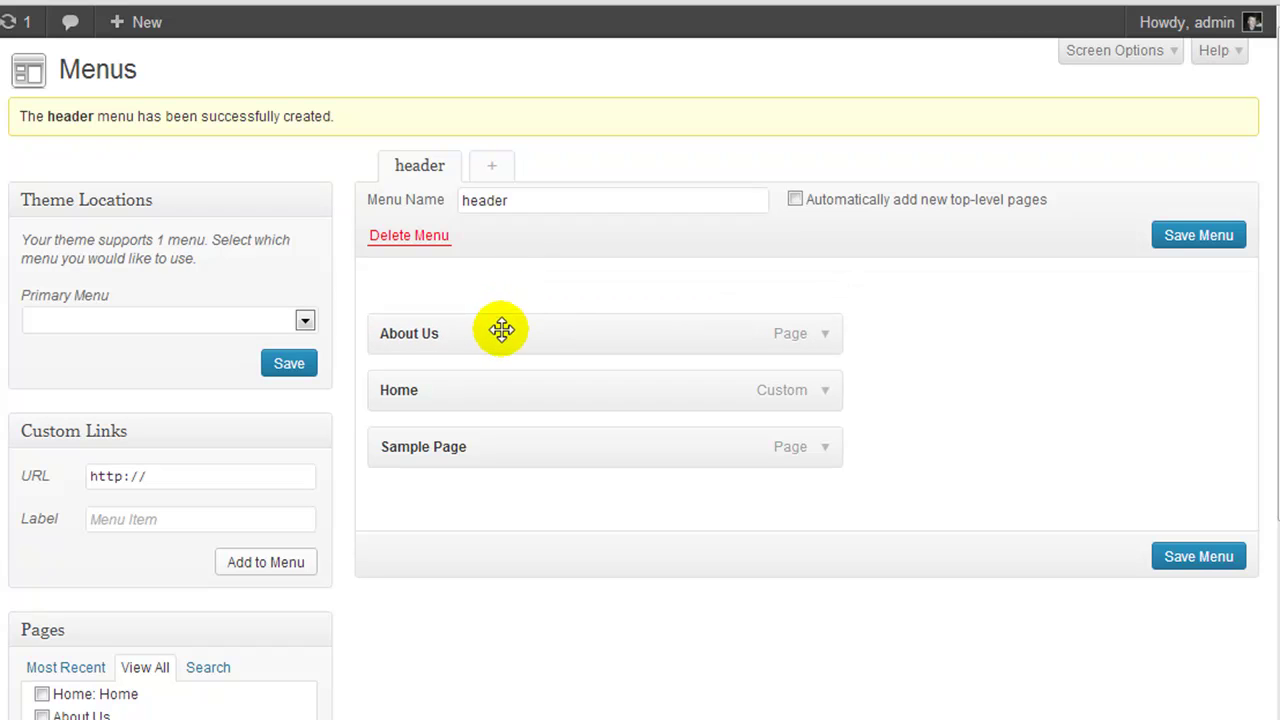
left_click(1175, 562)
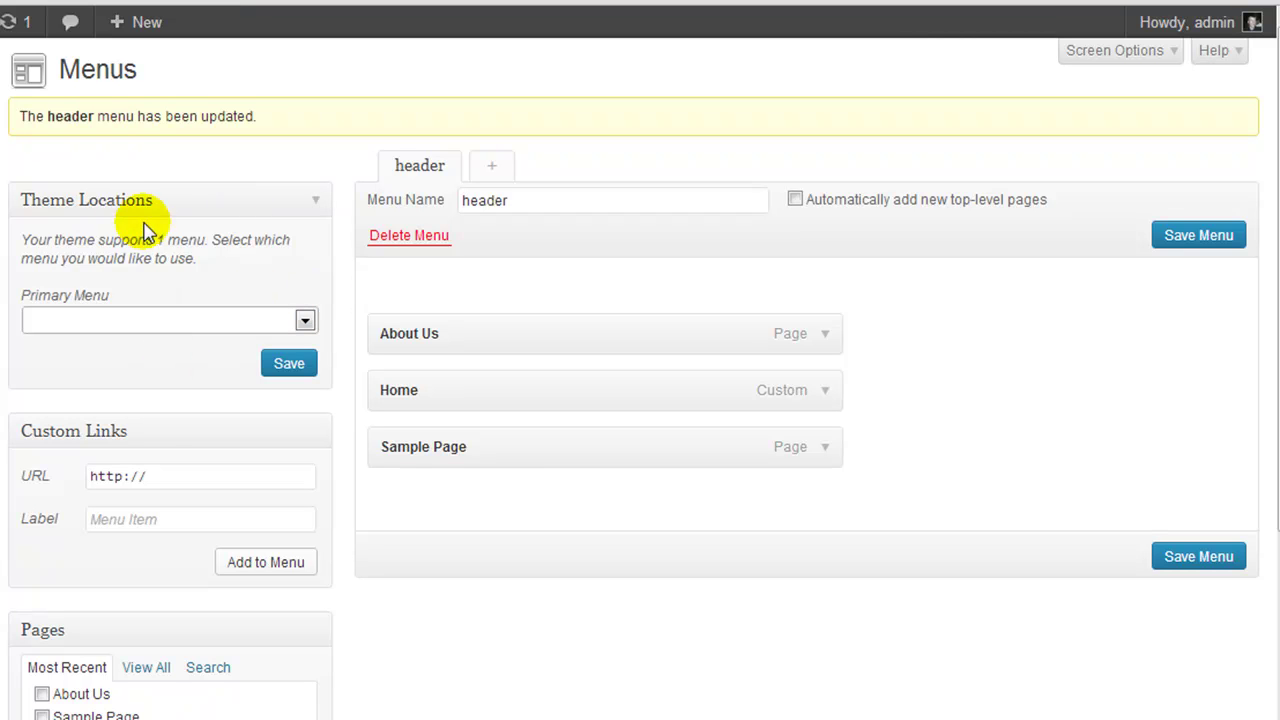
left_click(123, 322)
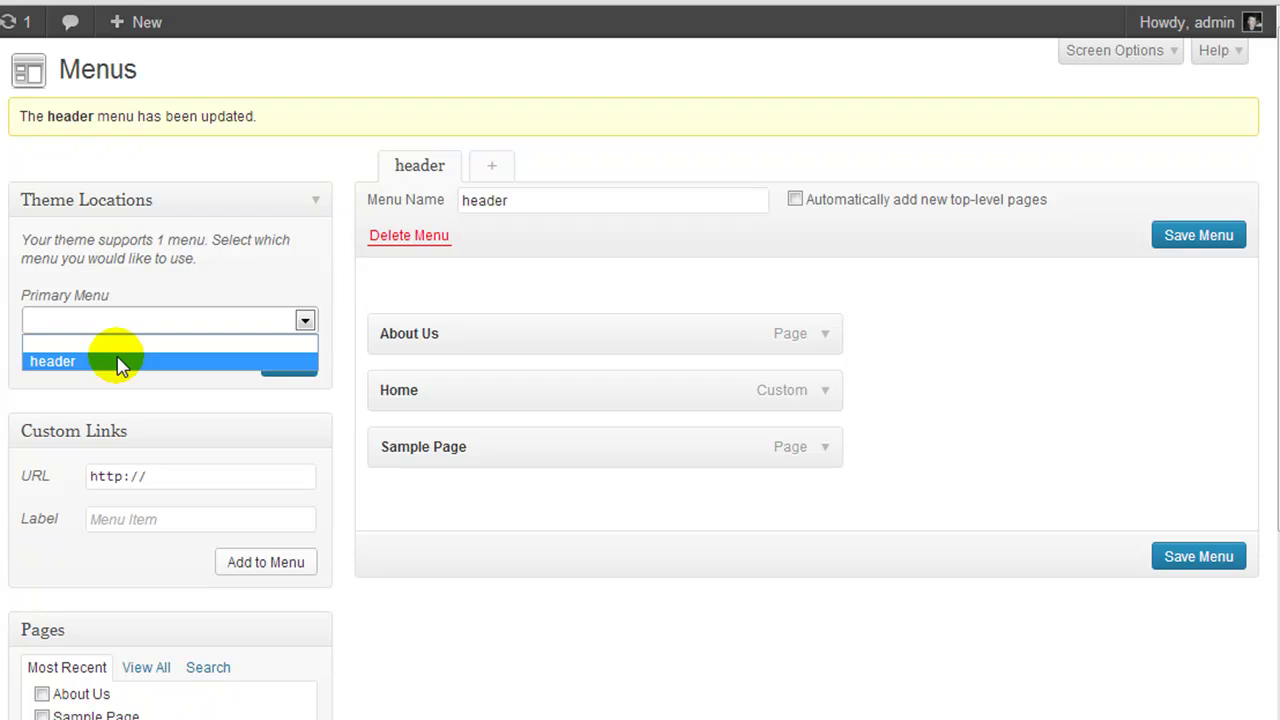
left_click(117, 362)
left_click(286, 367)
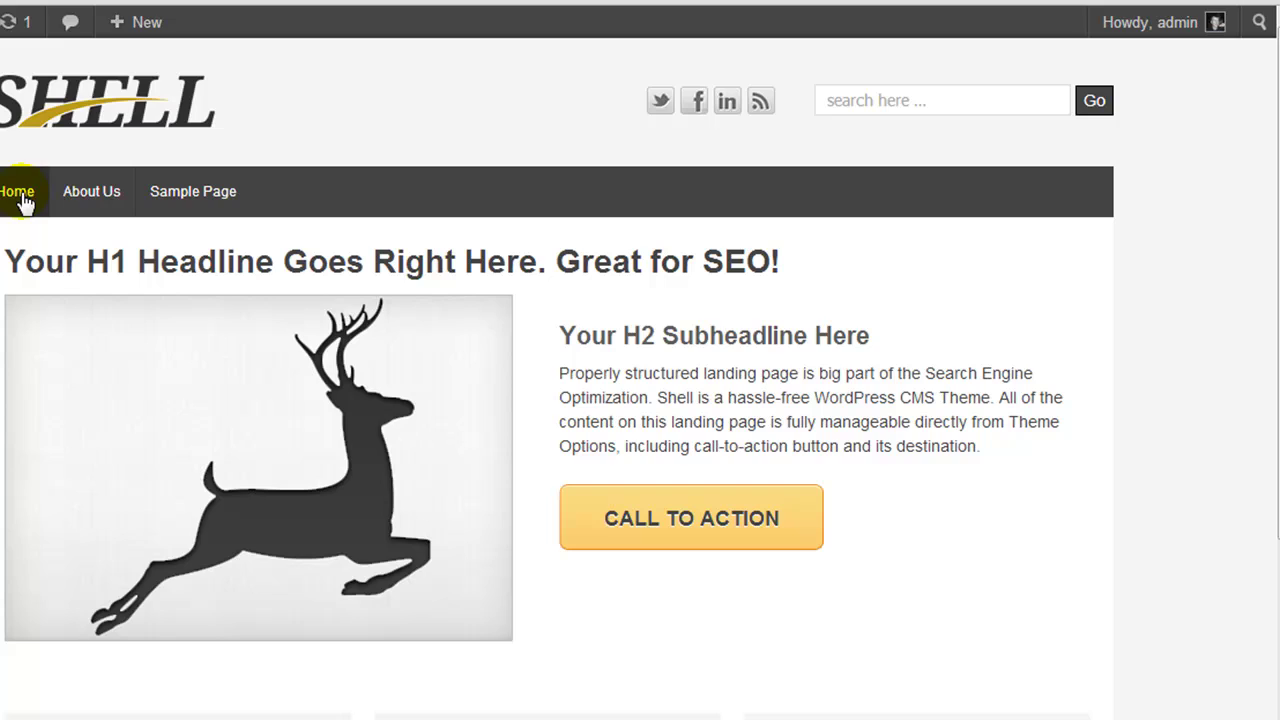
Step: Reload the live site's home page to check the new menu
left_click(22, 192)
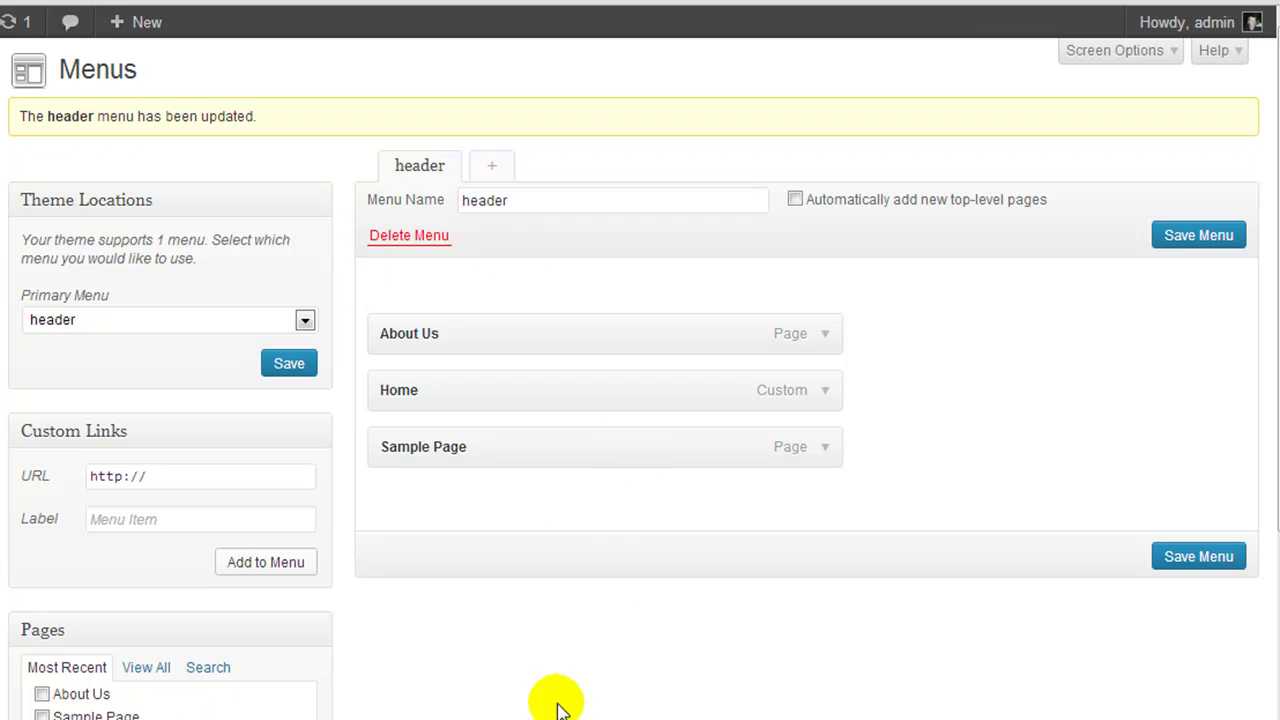
Step: Move About Us back below Home and enable Link Relationship (XFN) in Screen Options
left_click_drag(694, 334, 704, 379)
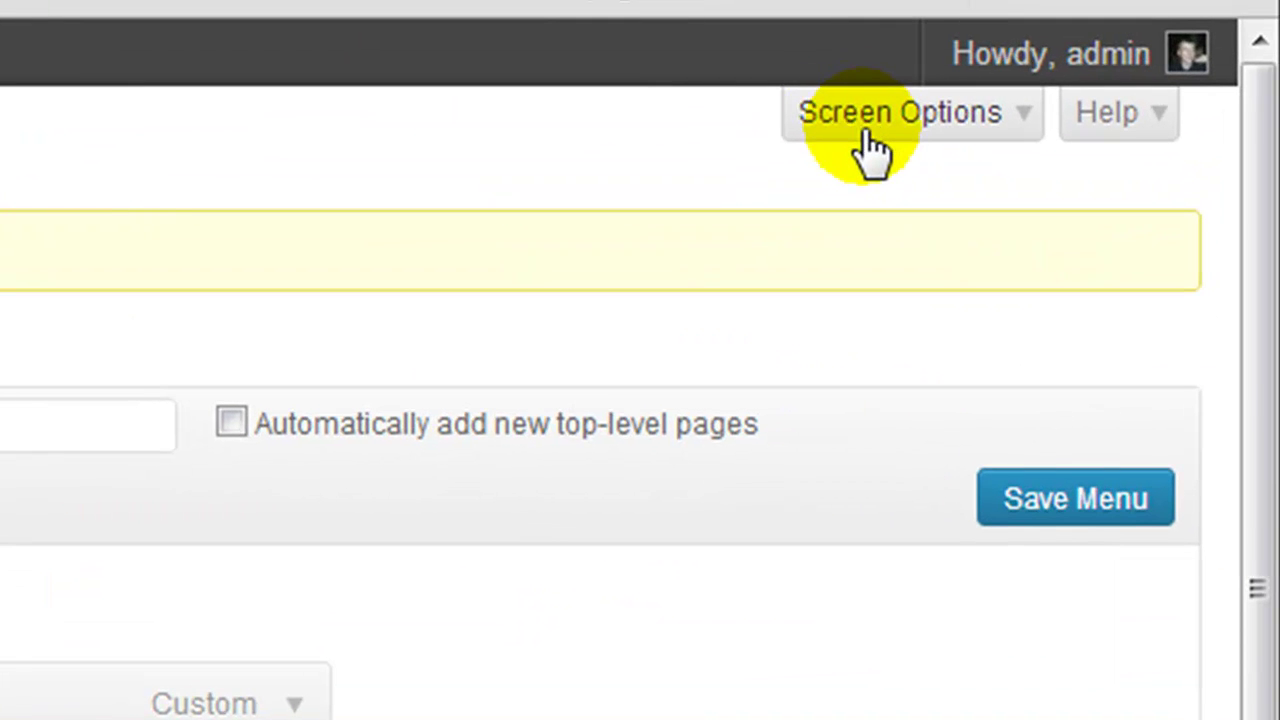
left_click(1025, 117)
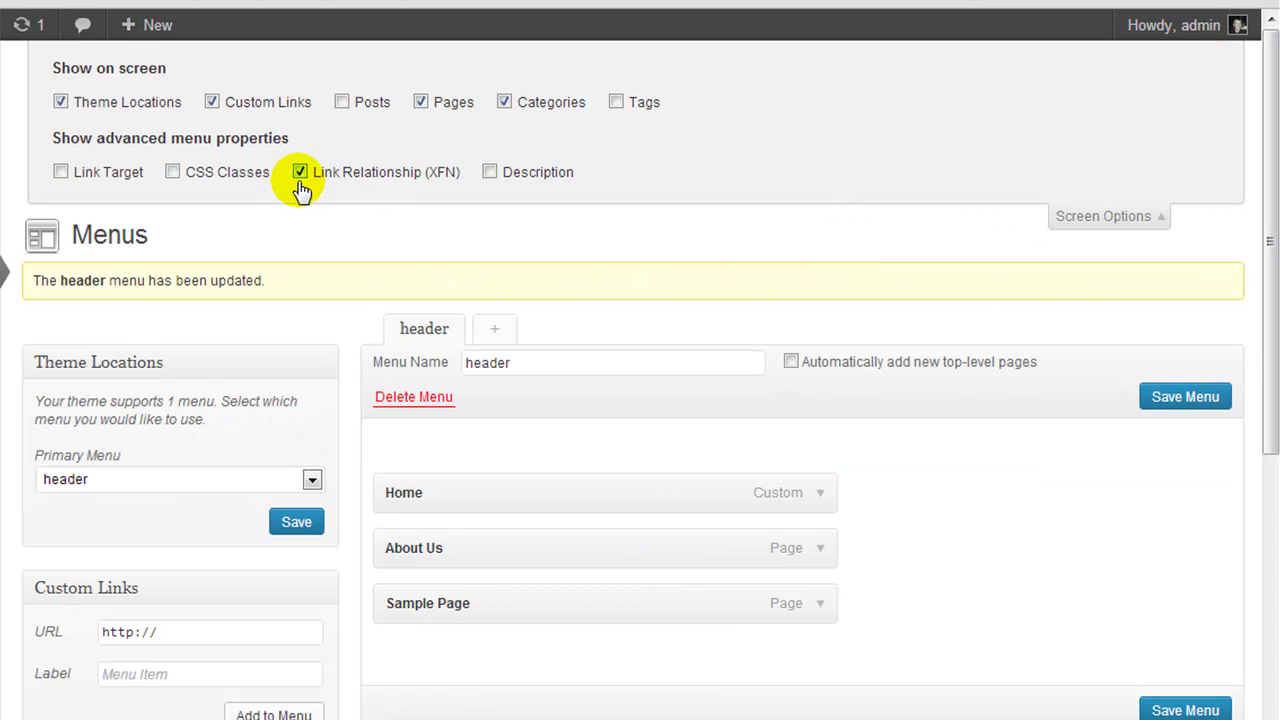
left_click(302, 181)
left_click(302, 176)
left_click(302, 175)
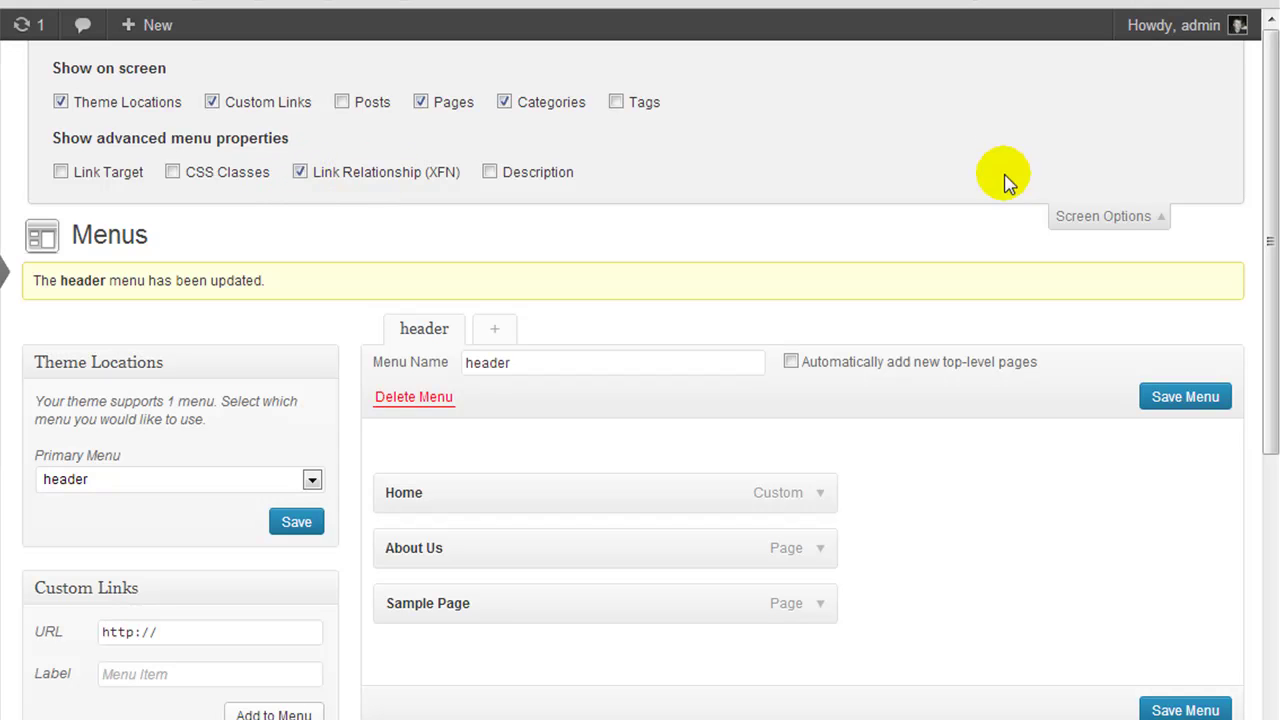
left_click(1089, 222)
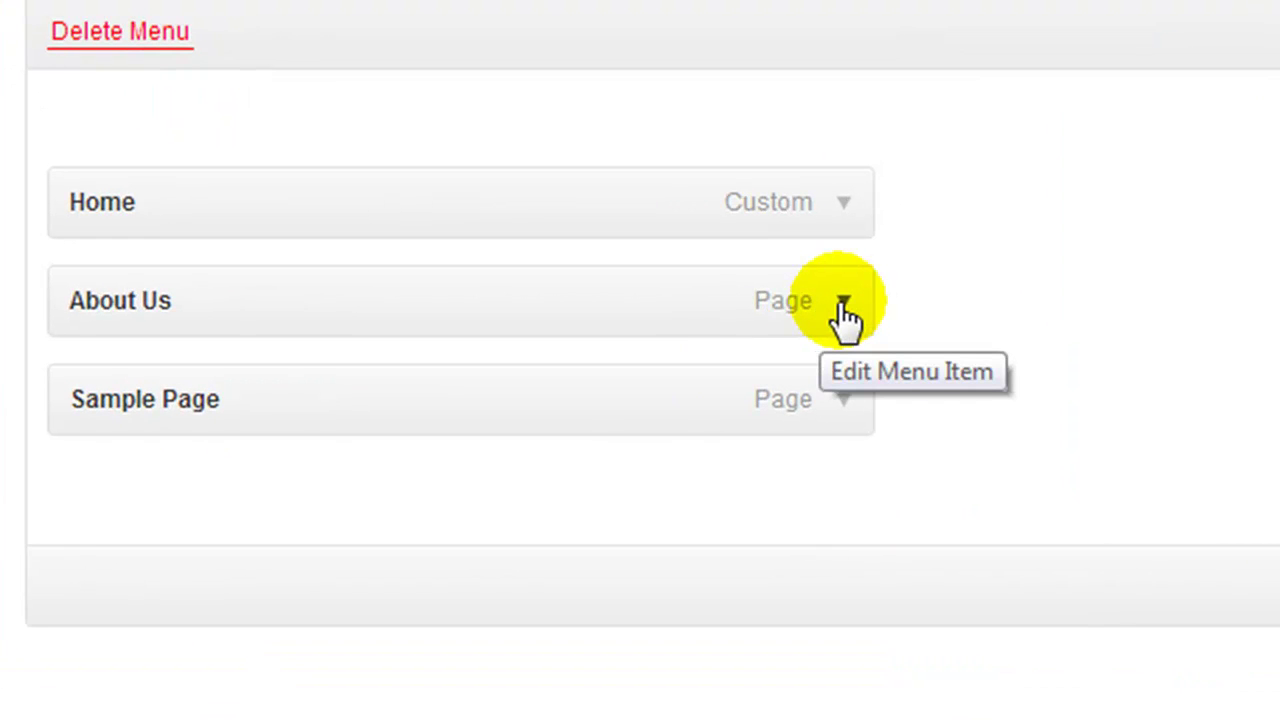
Step: Set the About Us menu item's link relationship to 'author' and save the menu
left_click(843, 303)
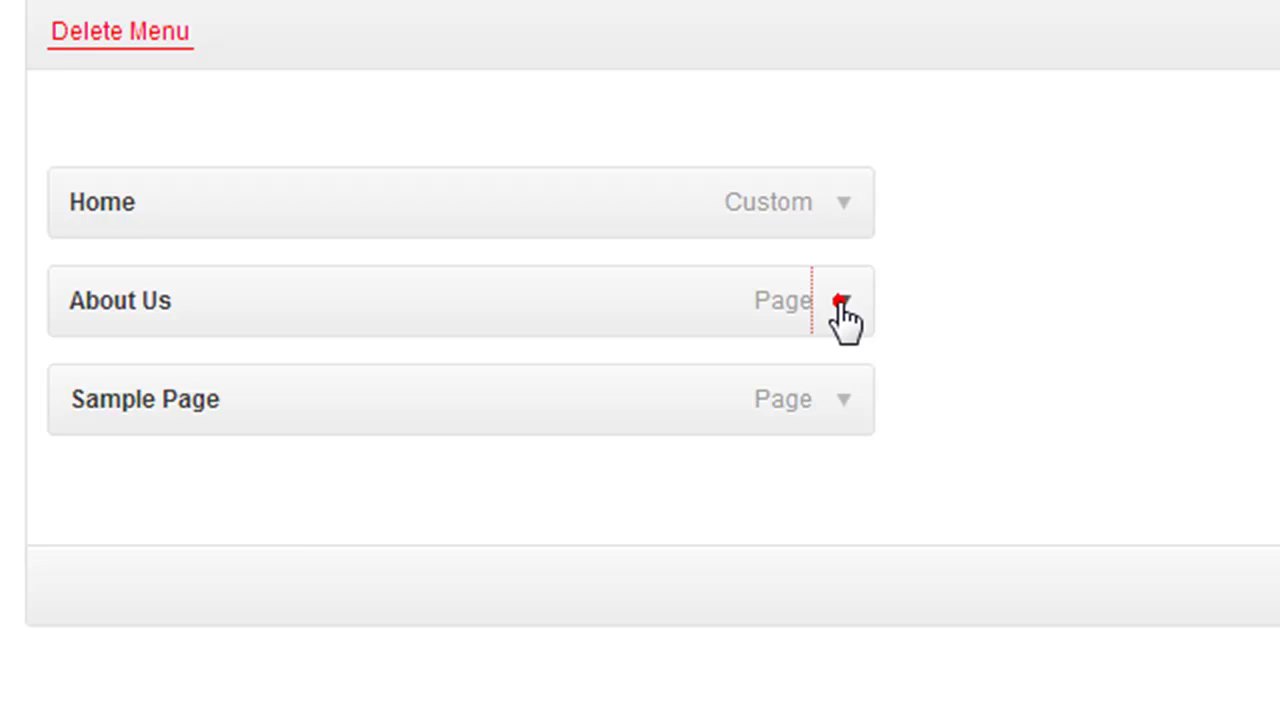
left_click(155, 510)
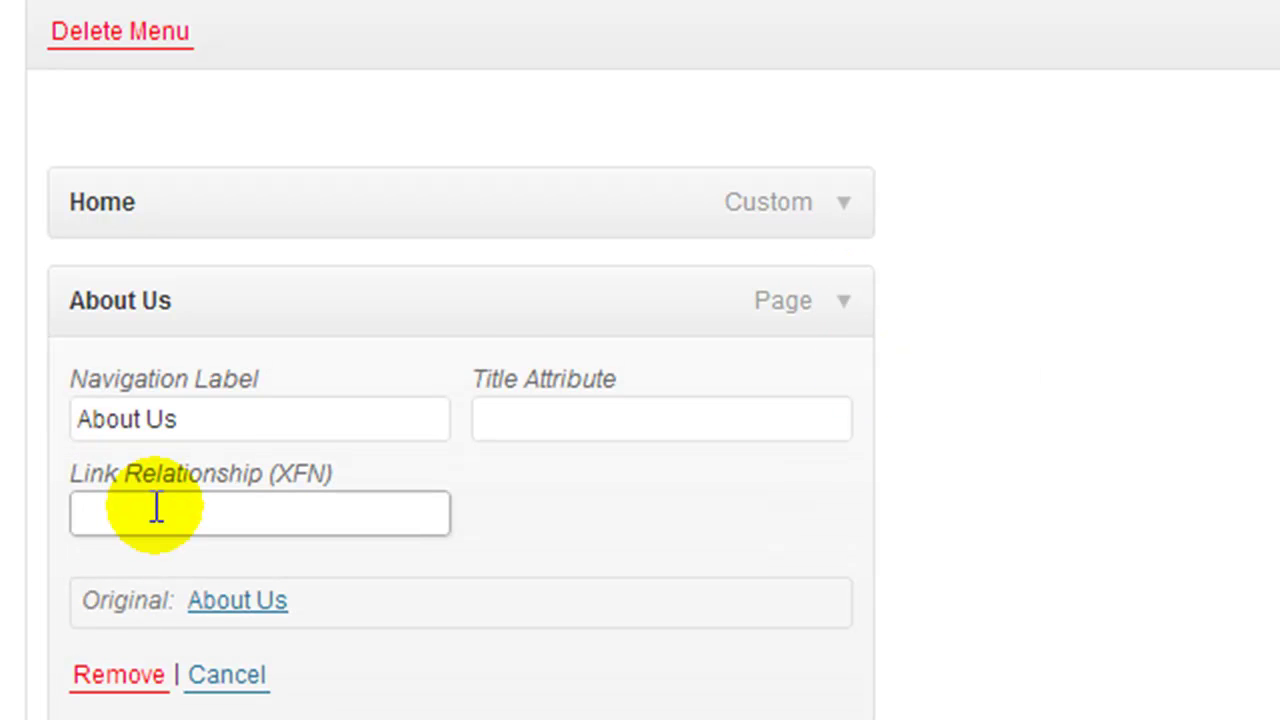
type("author")
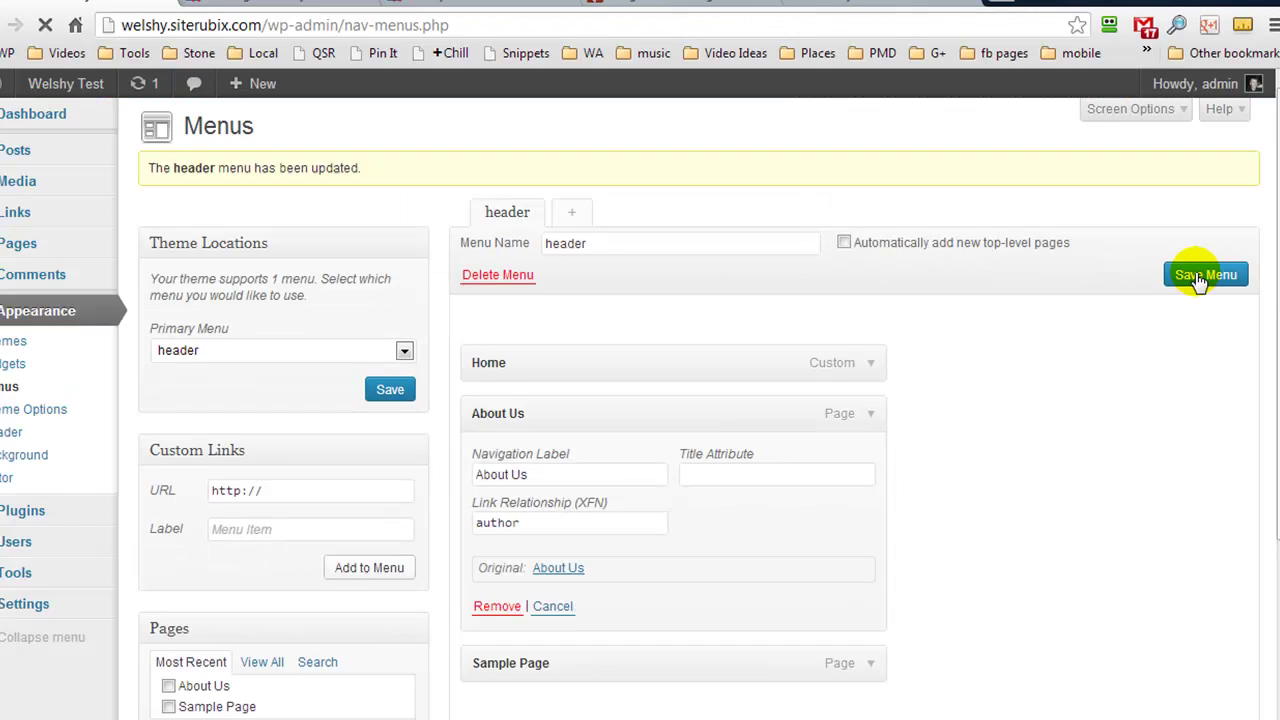
left_click(1195, 283)
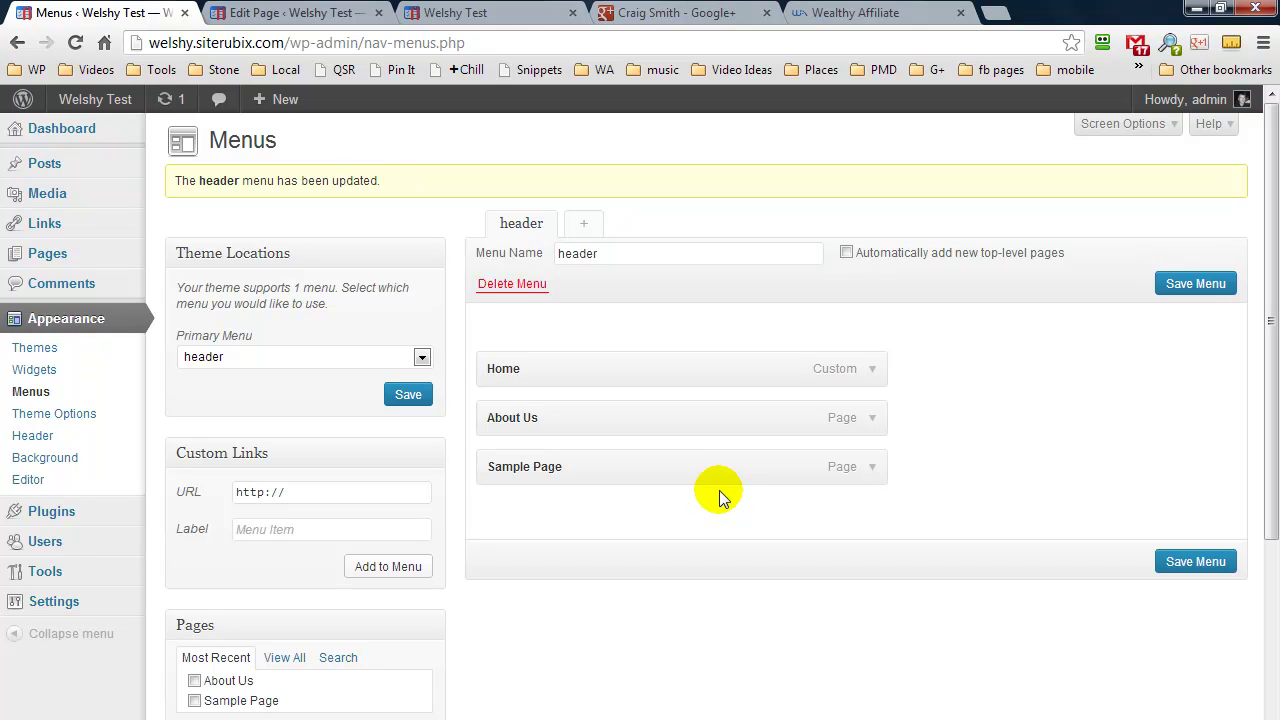
left_click(617, 14)
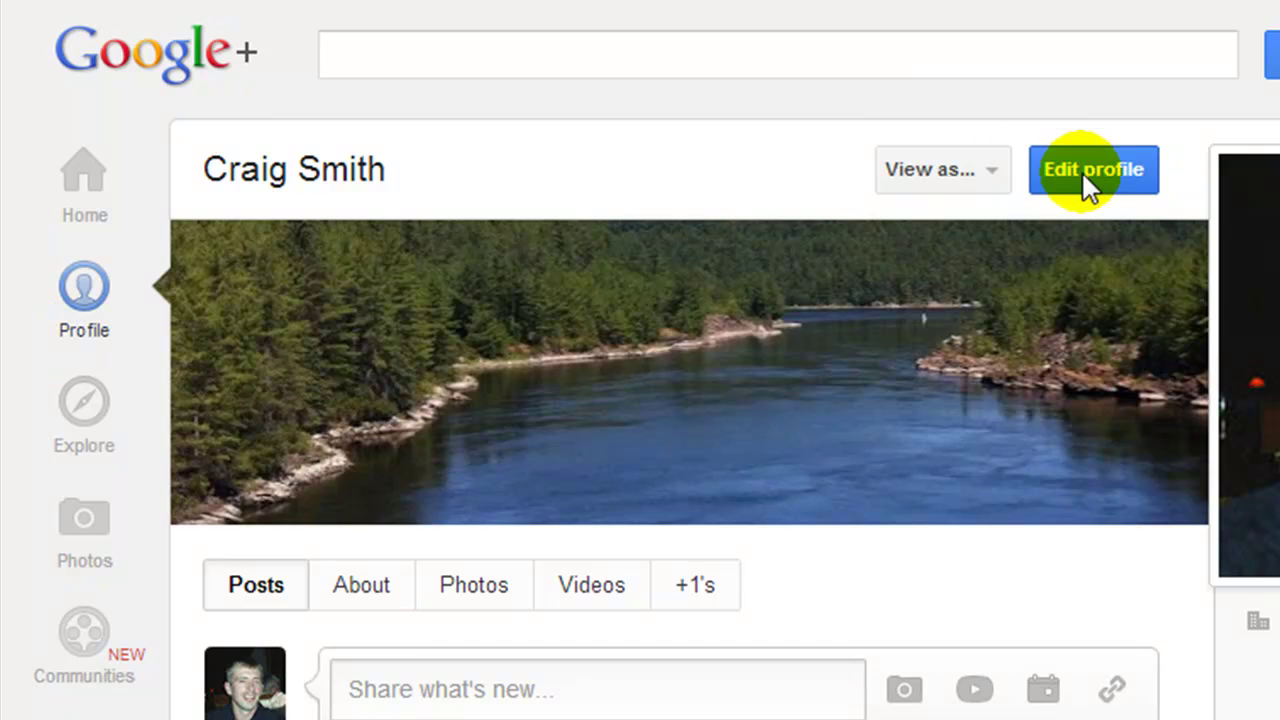
Step: Add a 'Welshy' Contributor to link pointing to welshy.siterubix.com on the Google+ profile and save
left_click(984, 183)
scroll(1086, 151, "down", 10)
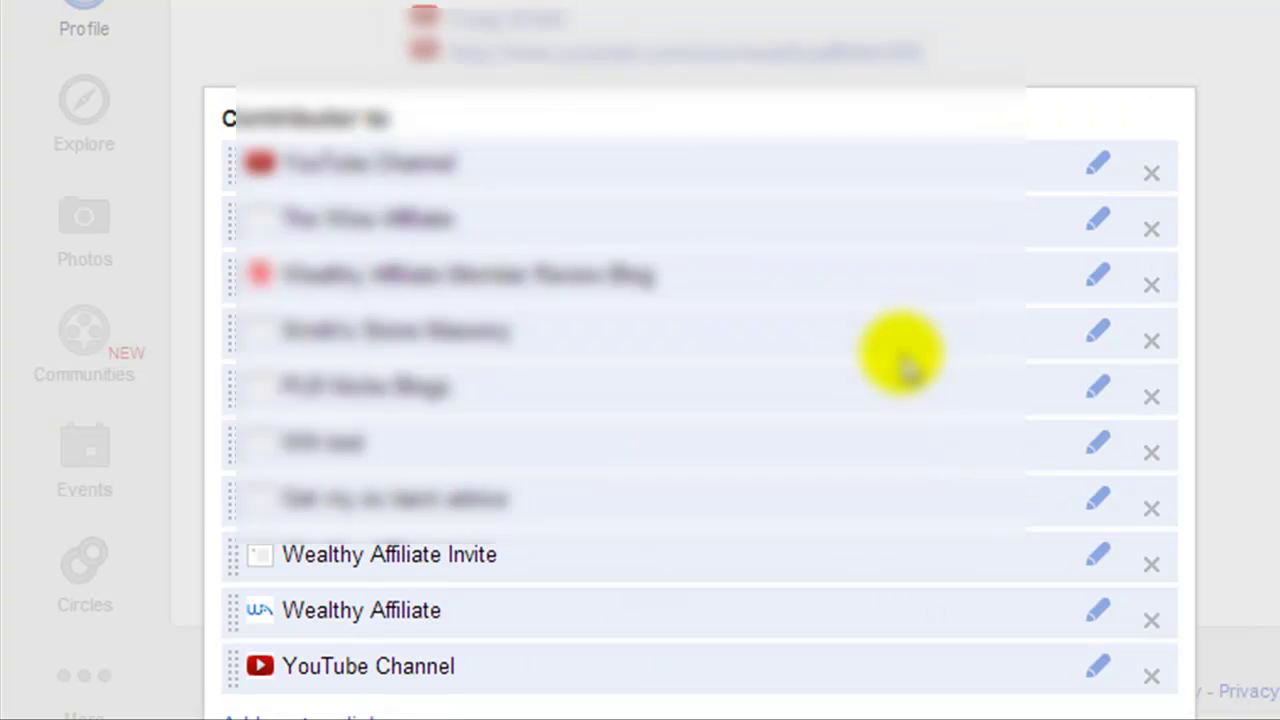
scroll(903, 362, "down", 2)
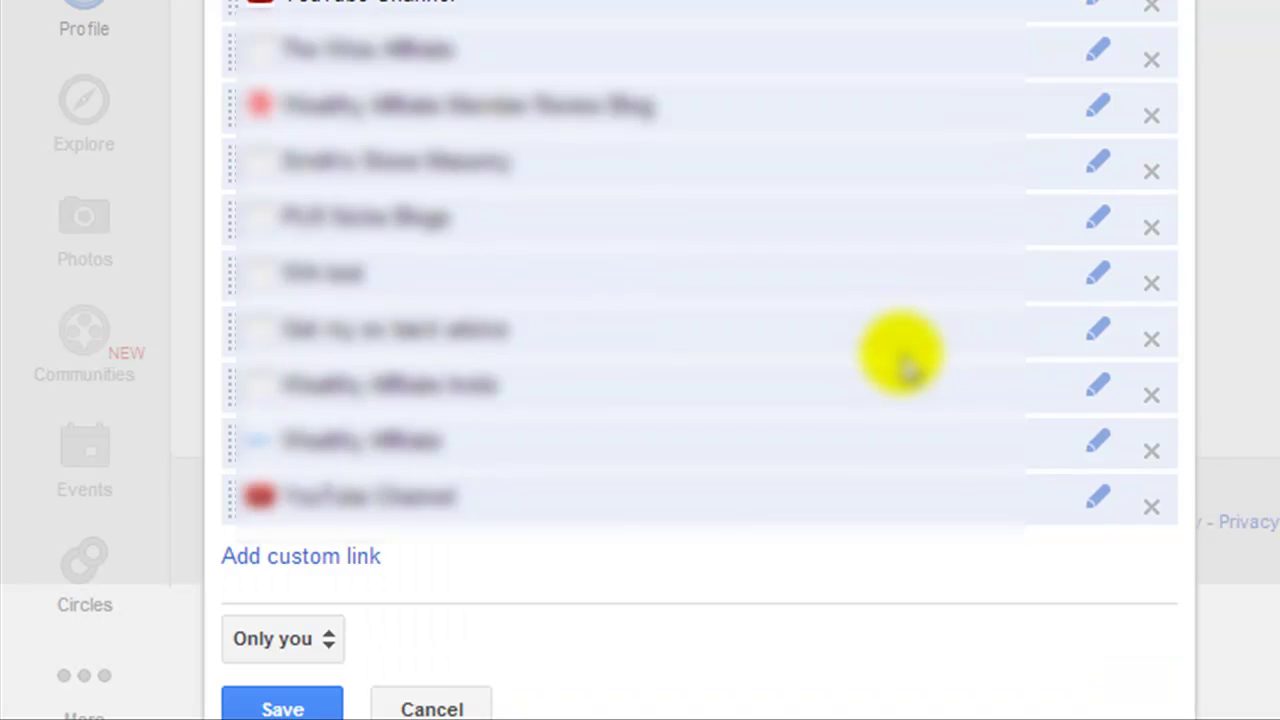
left_click(358, 557)
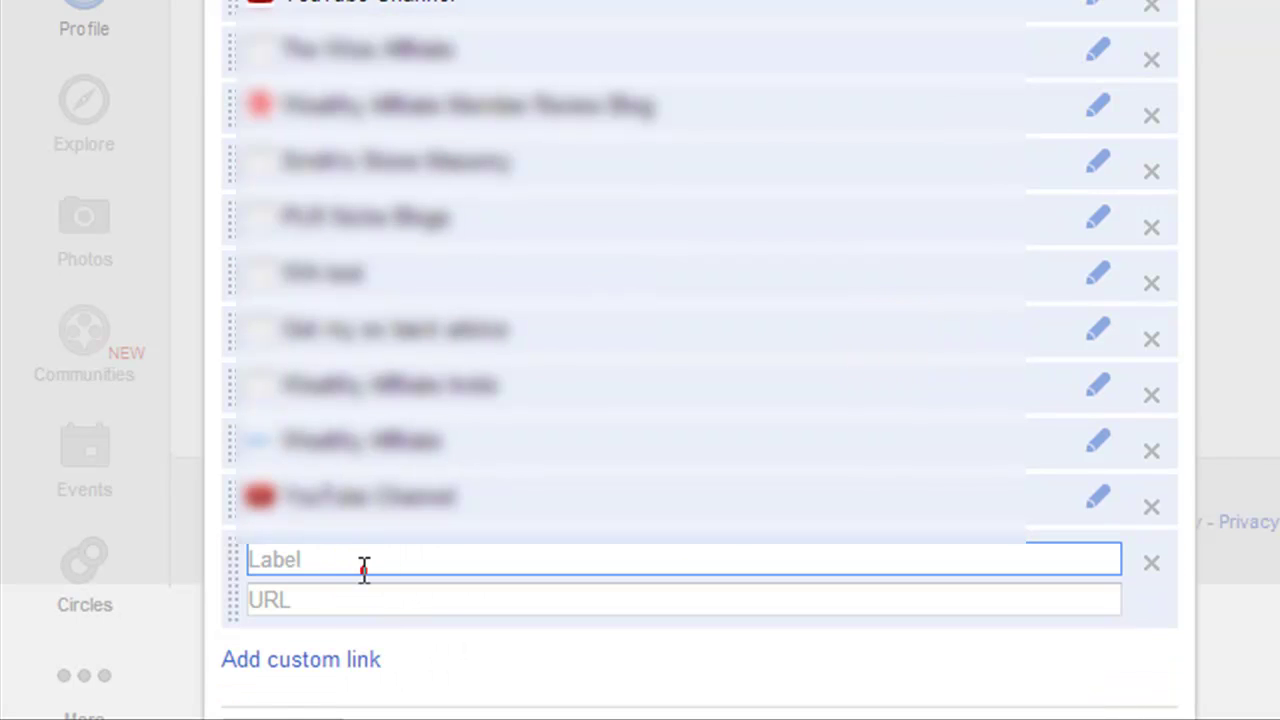
left_click(363, 566)
type("Welshy")
left_click(311, 606)
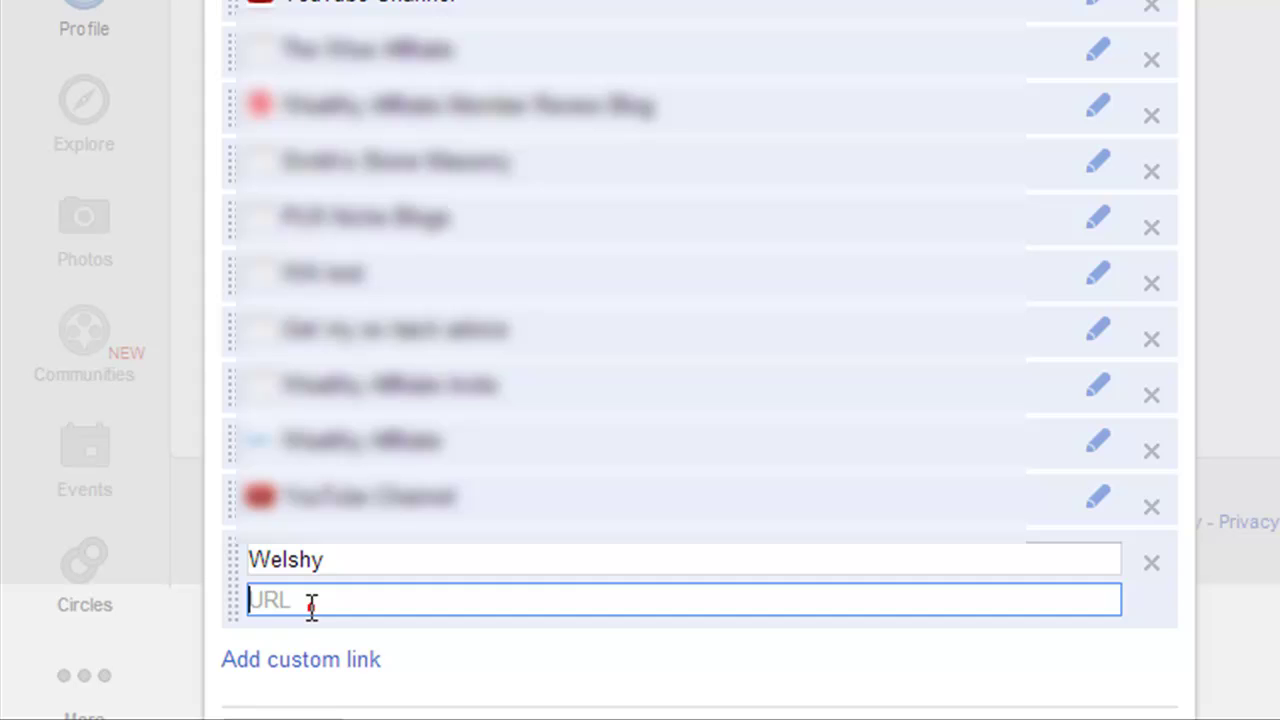
type("welshy.siterubix.com")
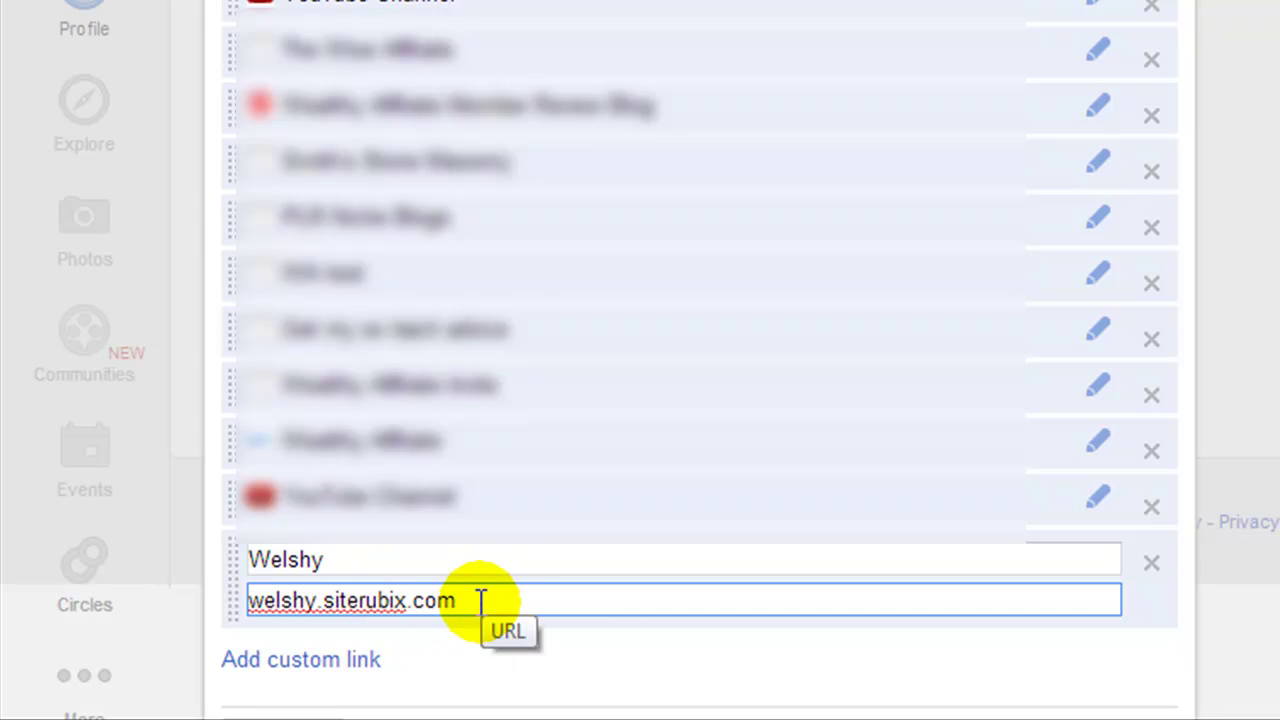
scroll(481, 614, "down", 1)
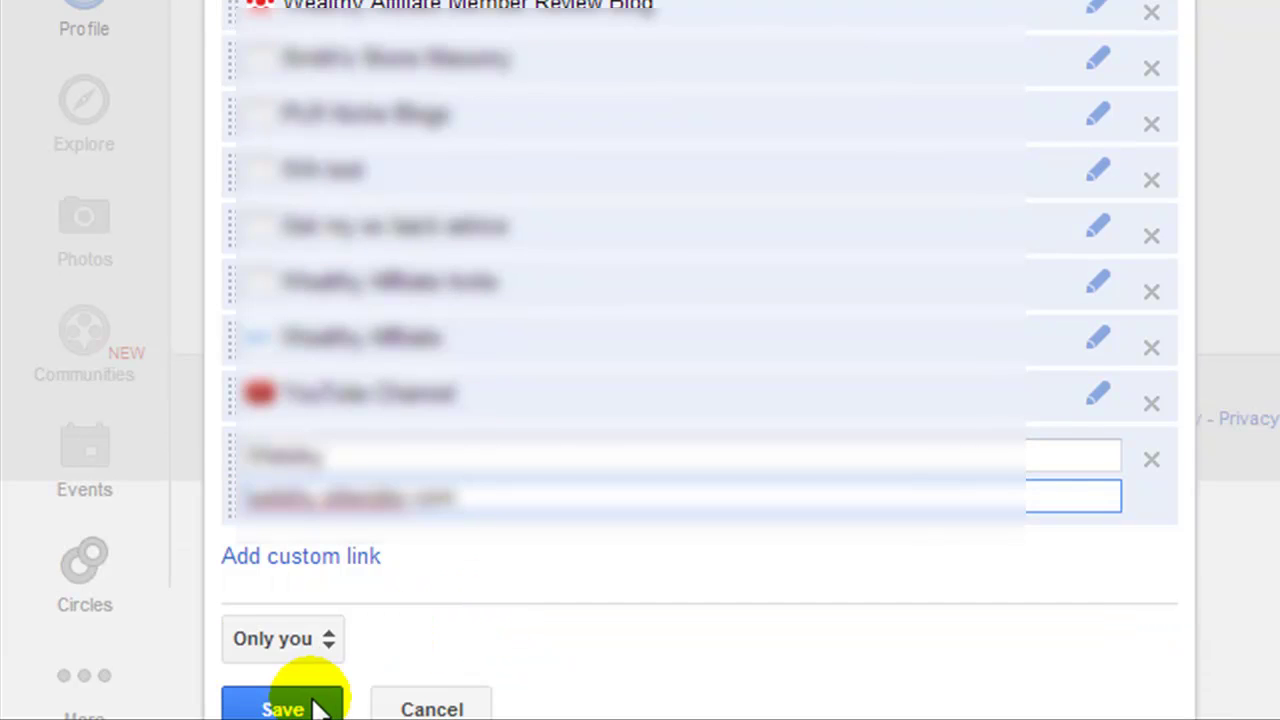
left_click(311, 703)
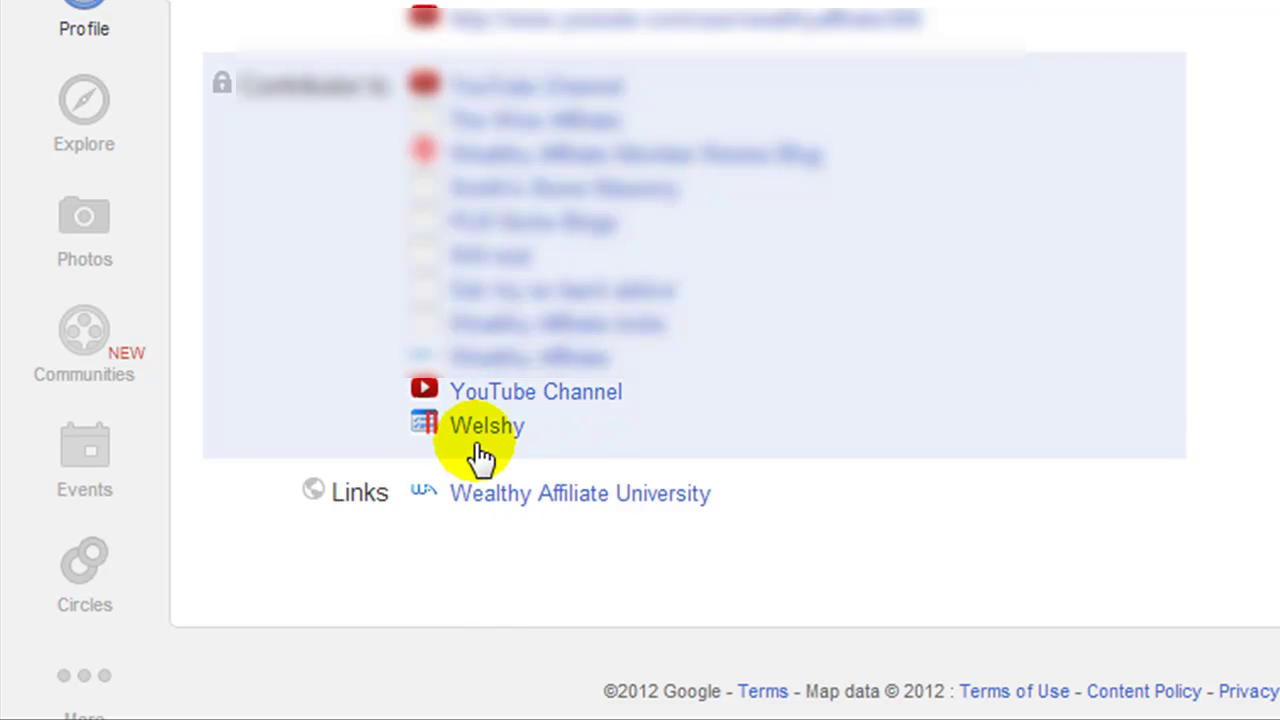
left_click(485, 426)
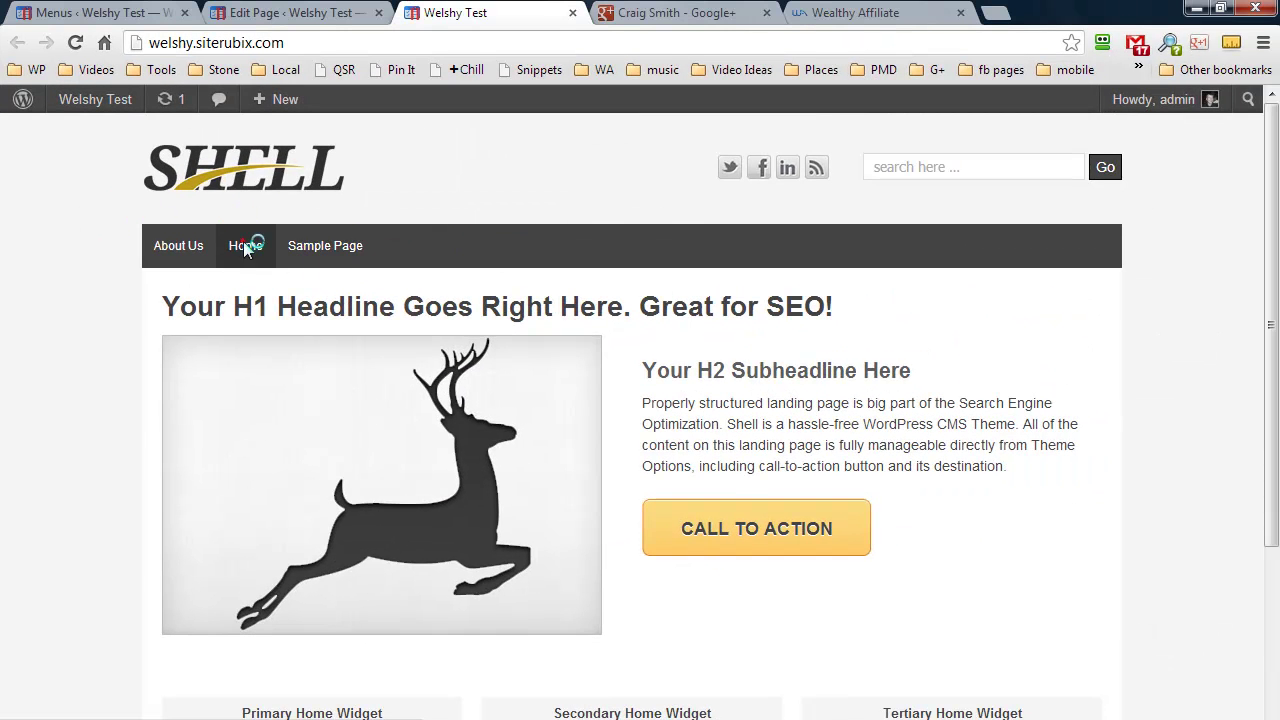
Step: Open the live About Us page, follow the author link to Google+, and finish profile editing
left_click(245, 246)
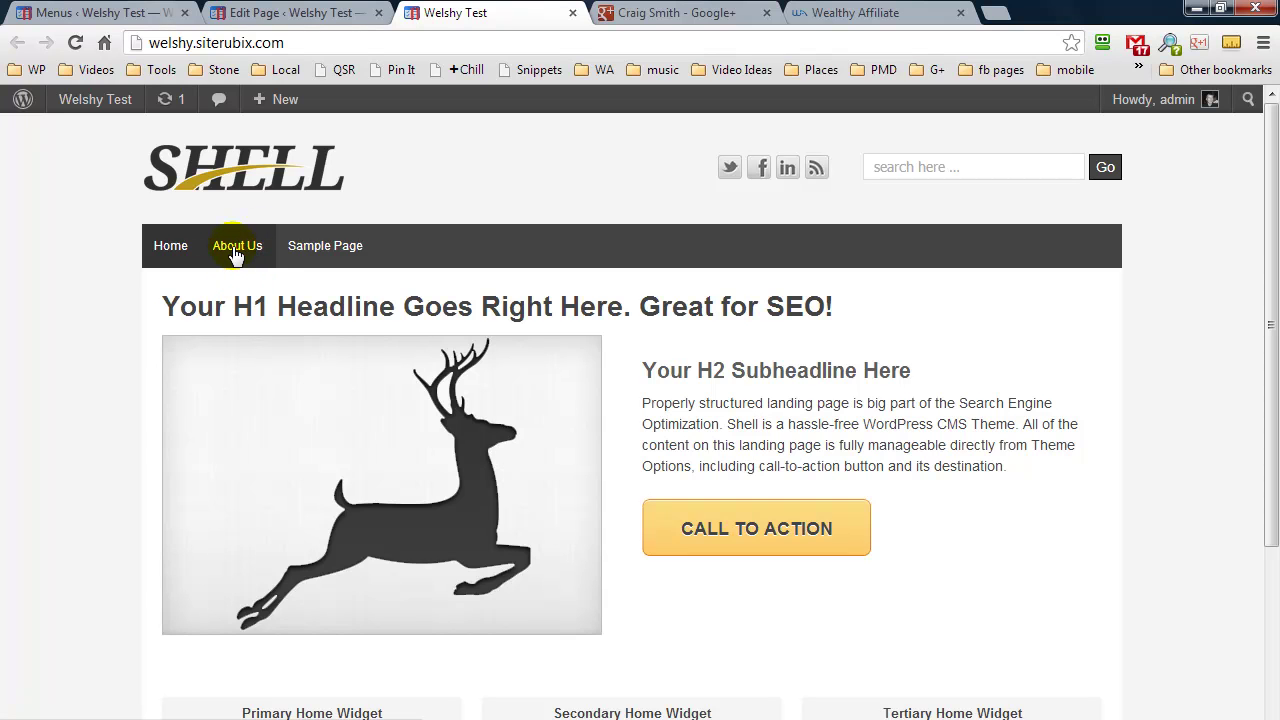
left_click(234, 250)
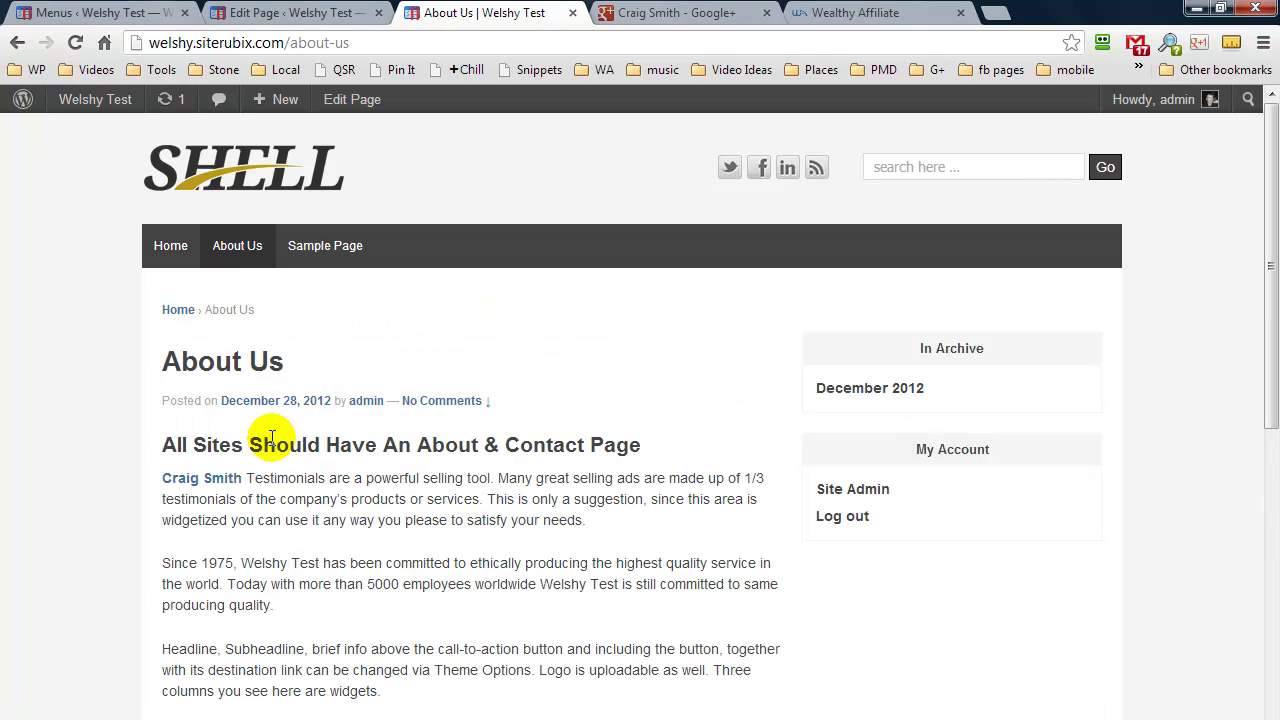
left_click(218, 493)
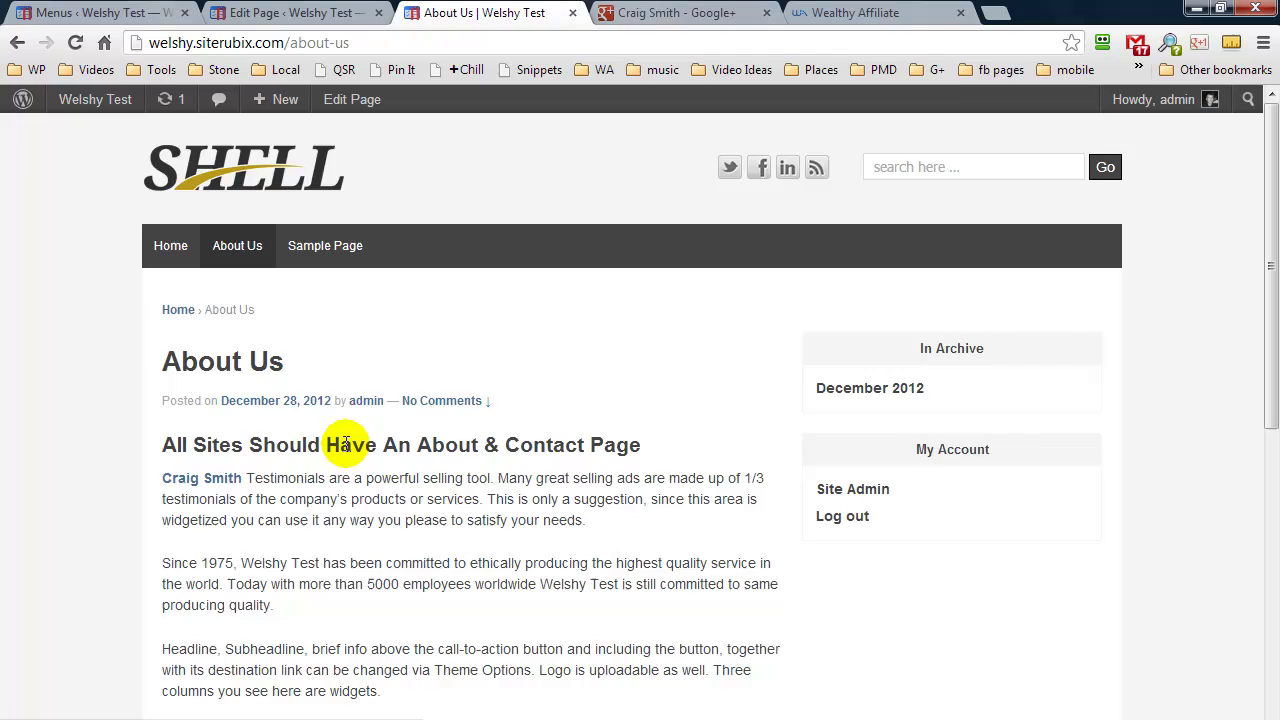
left_click(706, 203)
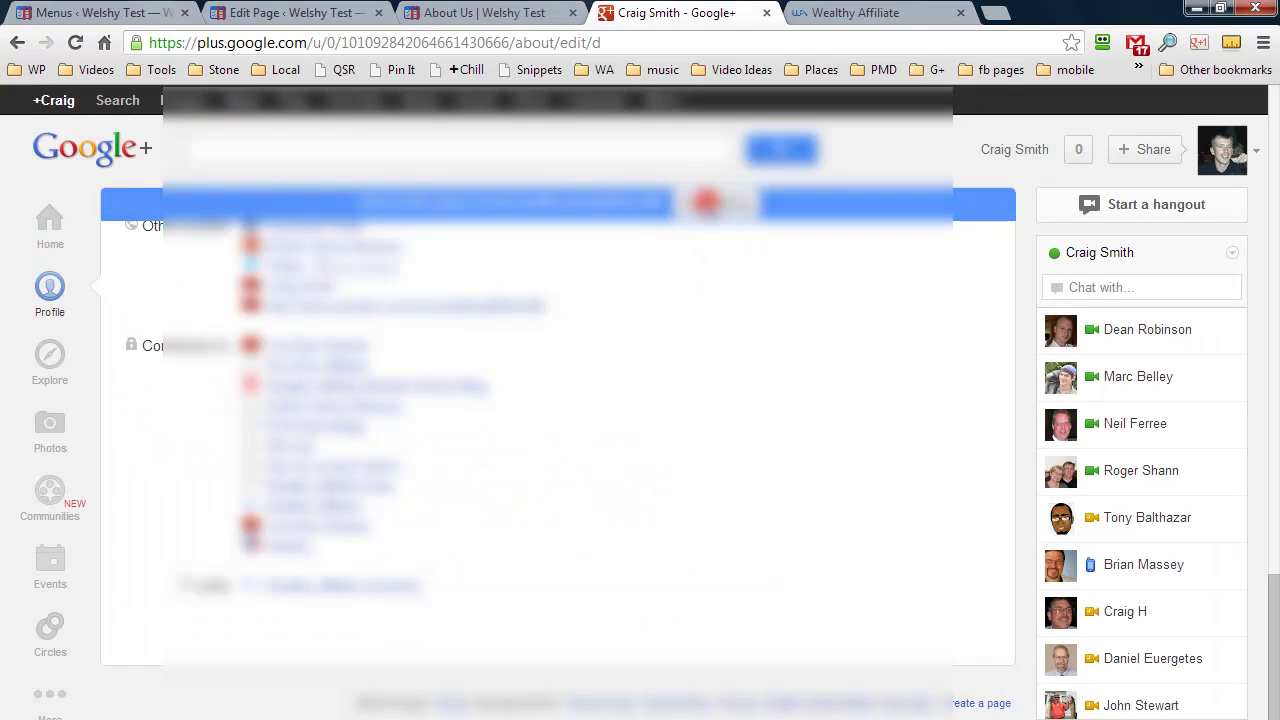
Step: Trim /about-us from the tested URL and preview the home page welshy.siterubix.com/
left_click(447, 12)
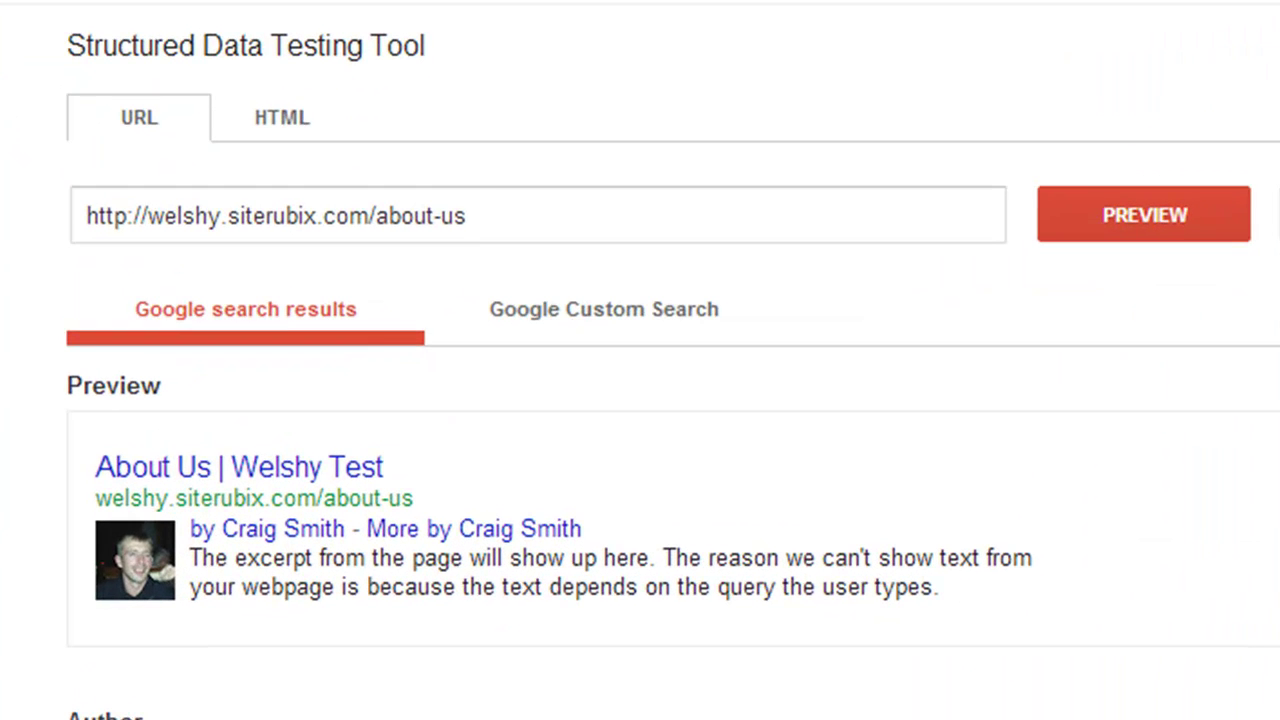
left_click_drag(370, 216, 555, 225)
key("BackSpace")
key("Escape")
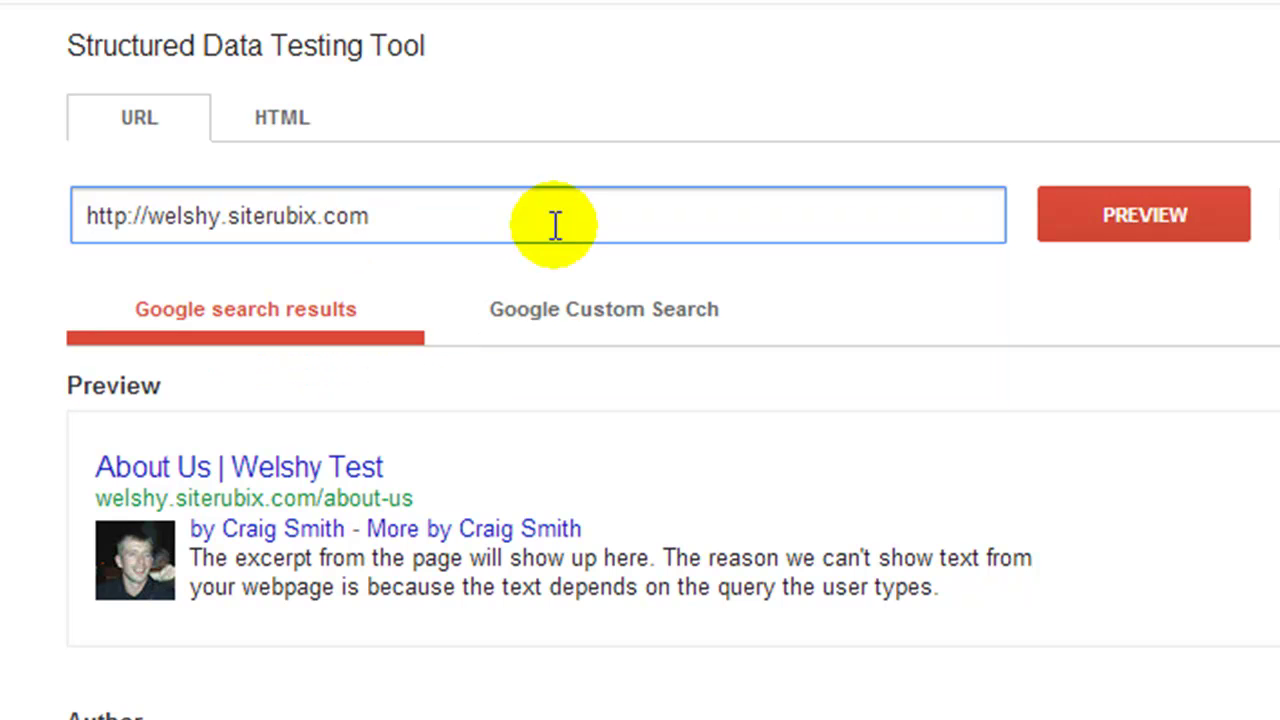
key("Return")
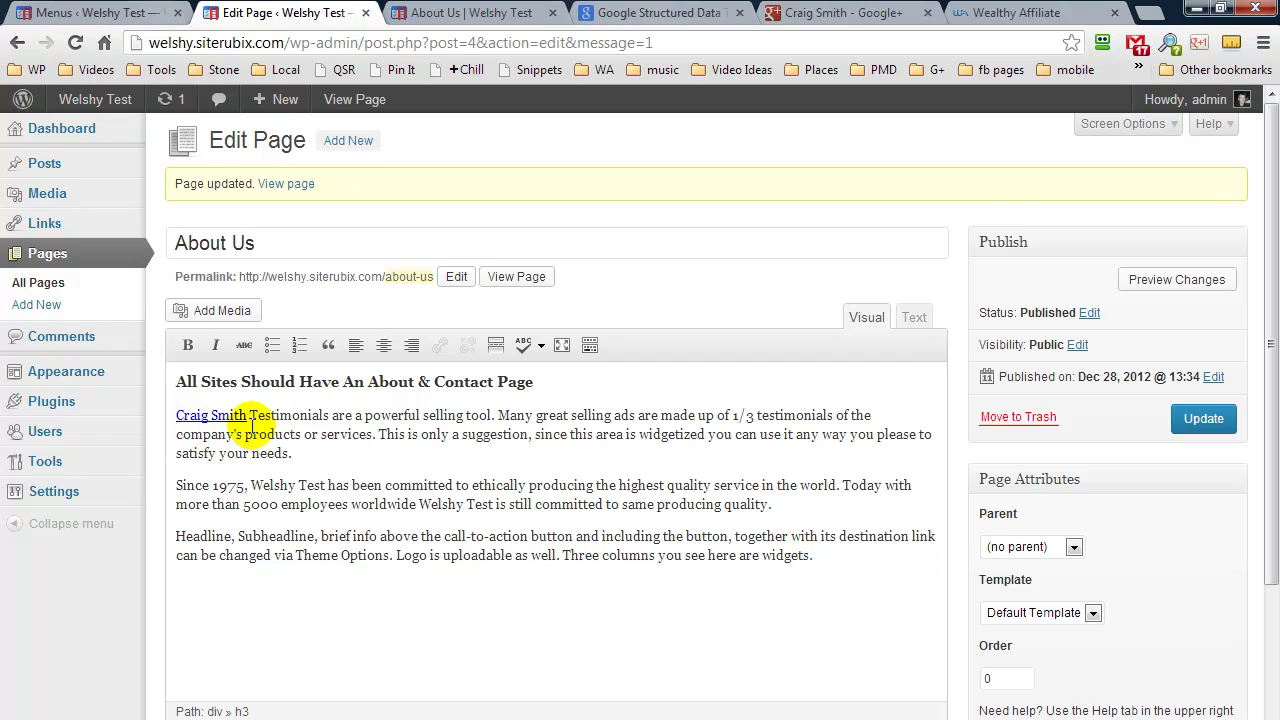
Step: Delete the author-name link from the About Us page and update the page
left_click_drag(249, 416, 157, 397)
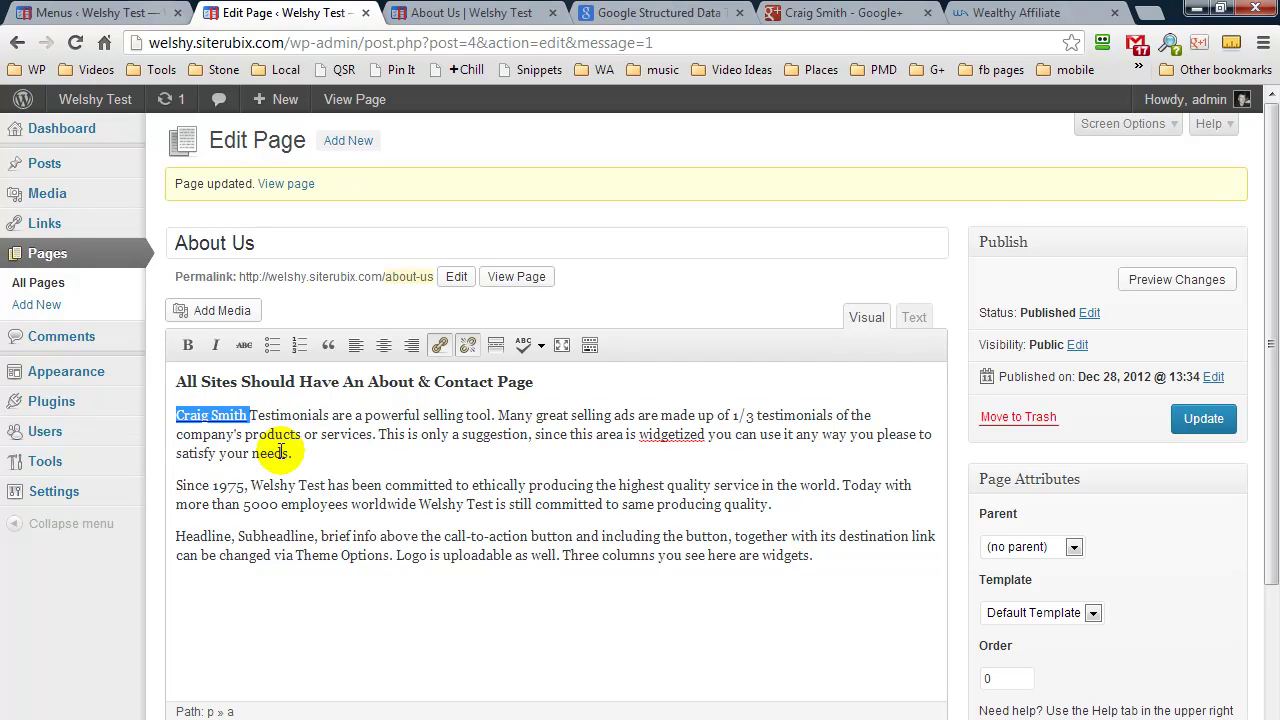
key("BackSpace")
left_click(1196, 420)
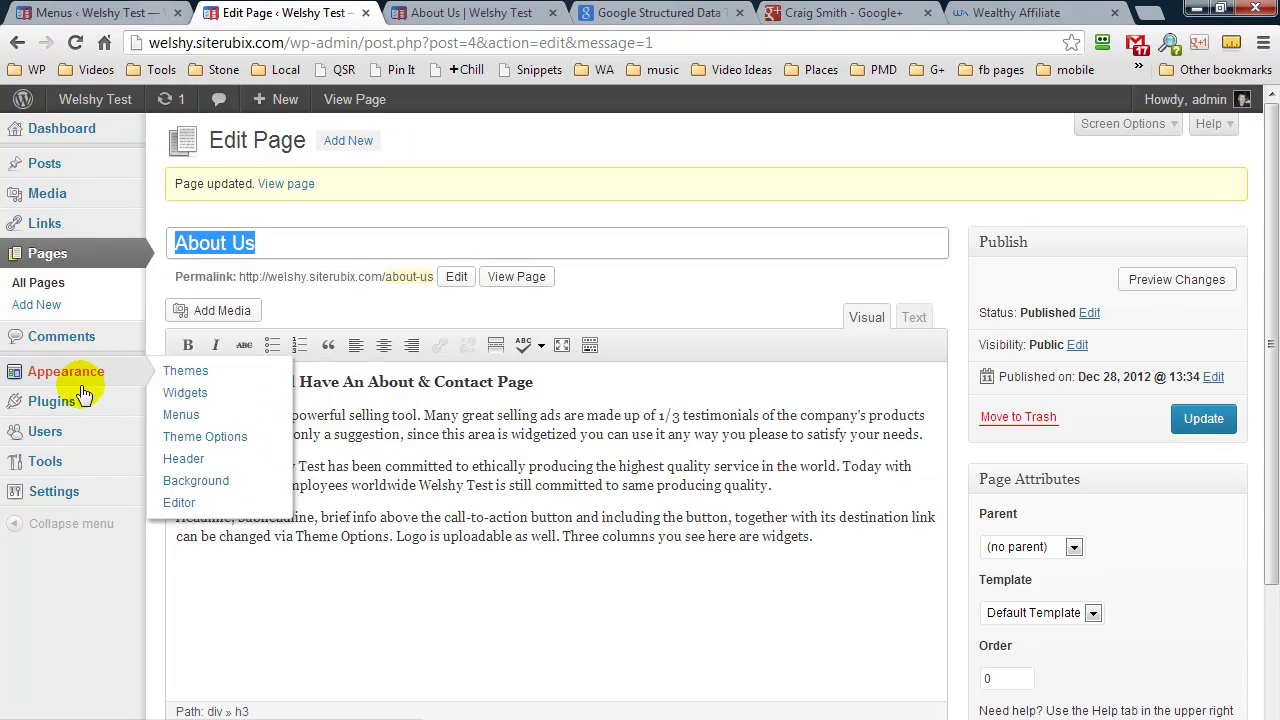
Step: Activate the All in One SEO Pack plugin and open its options page
mouse_move(83, 408)
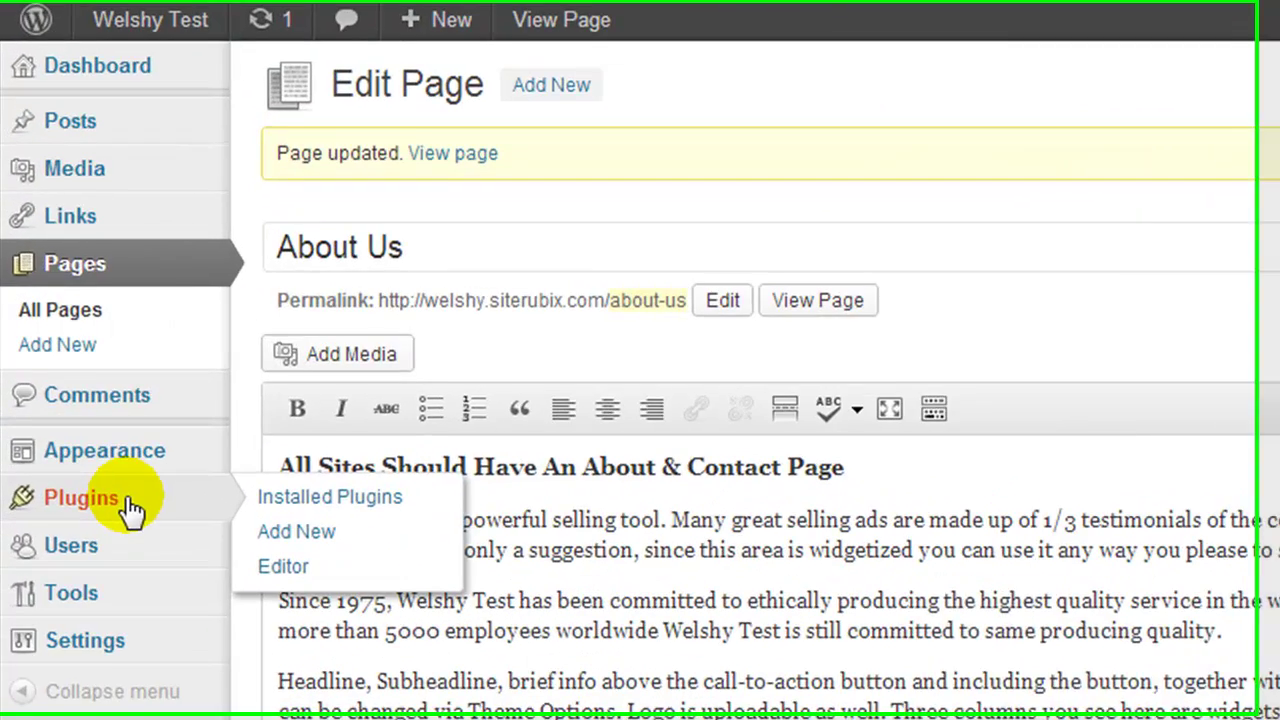
left_click(83, 405)
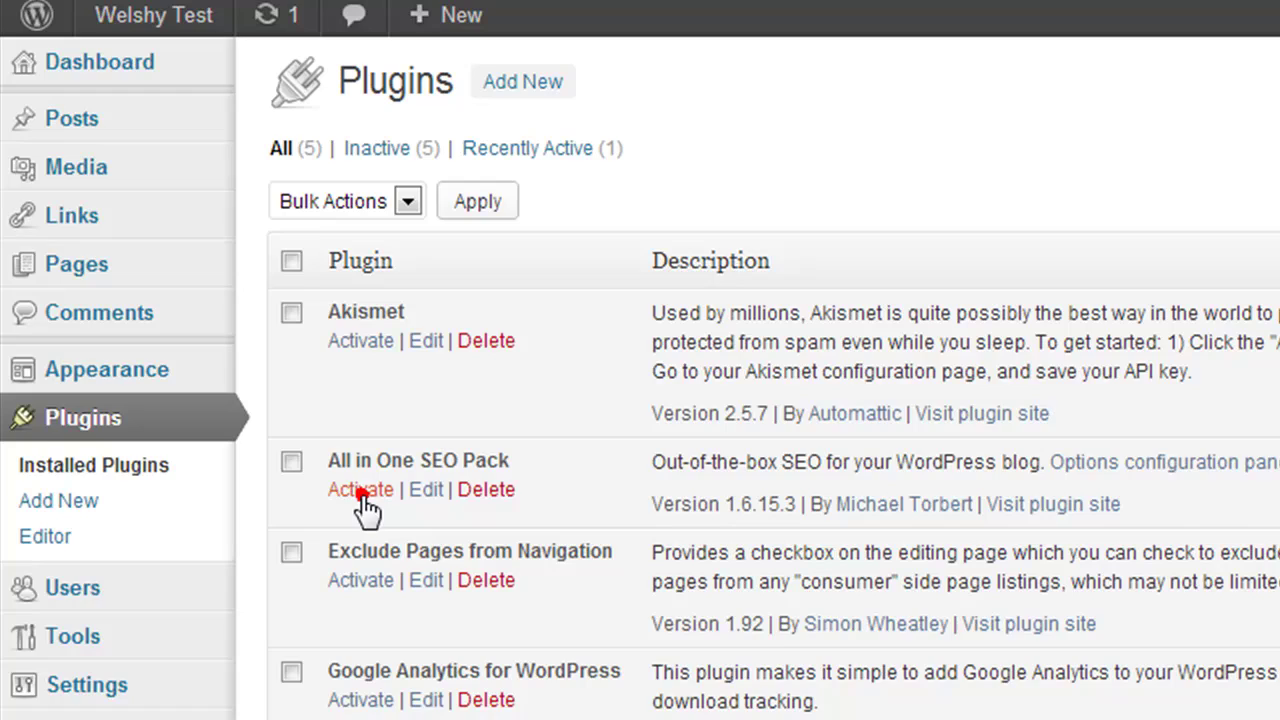
left_click(362, 492)
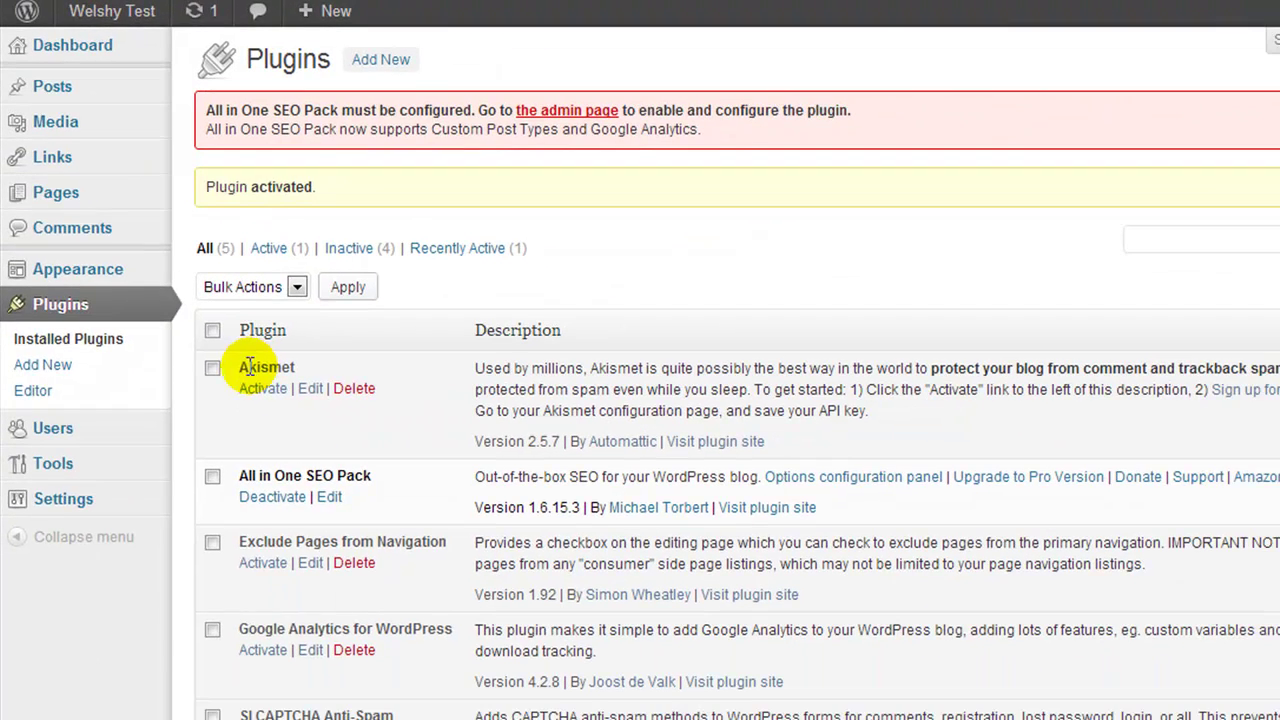
mouse_move(30, 588)
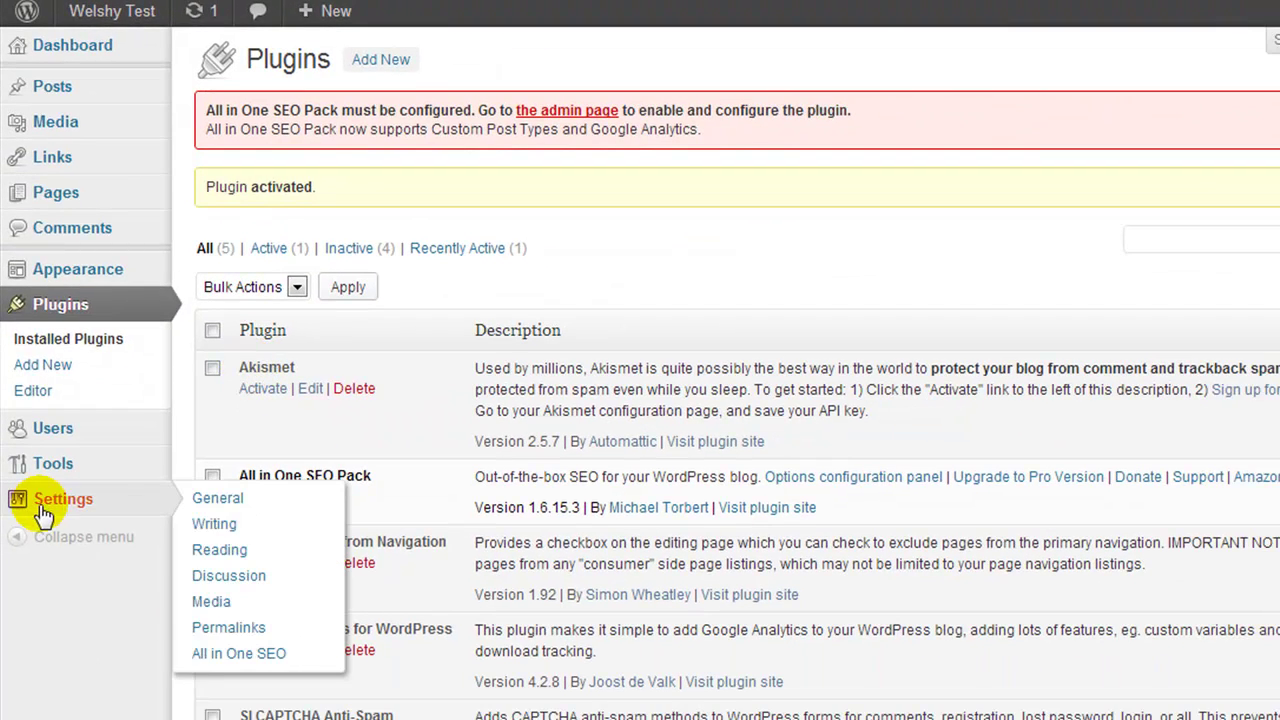
left_click(208, 653)
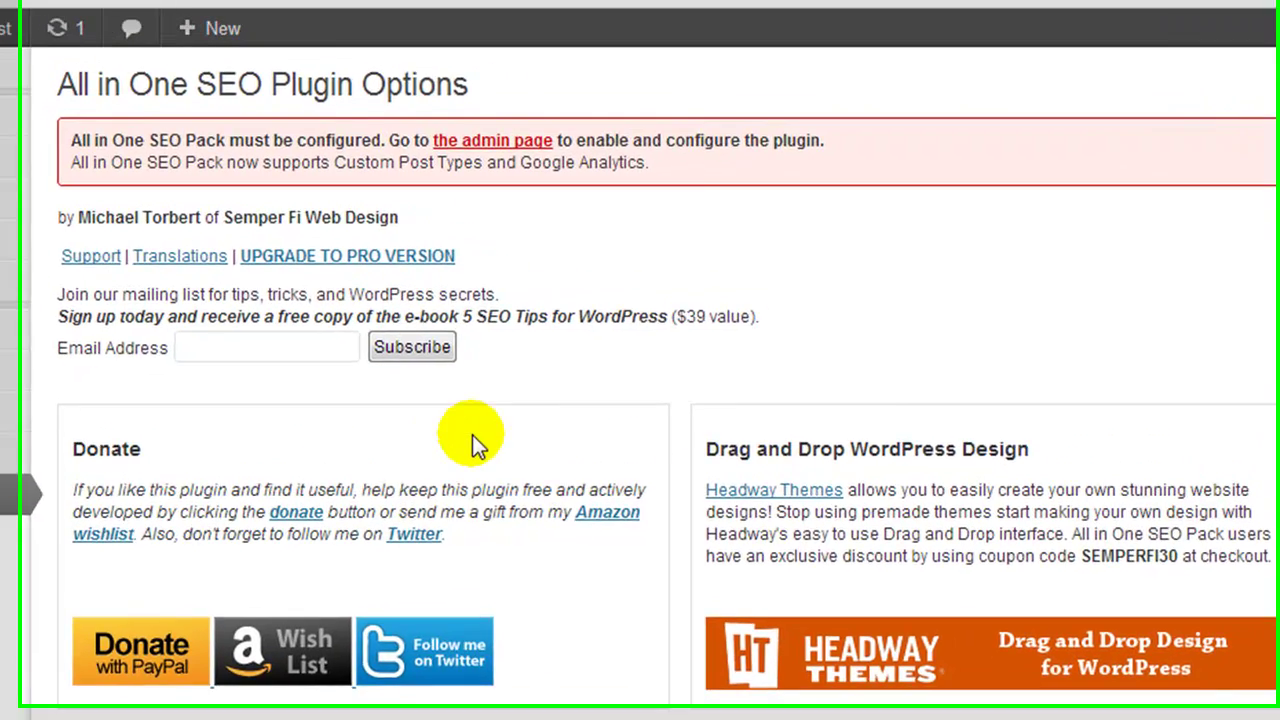
Step: Fill Google Plus Profile Sitewide Default with the saved Google+ profile URL
scroll(471, 434, "down", 5)
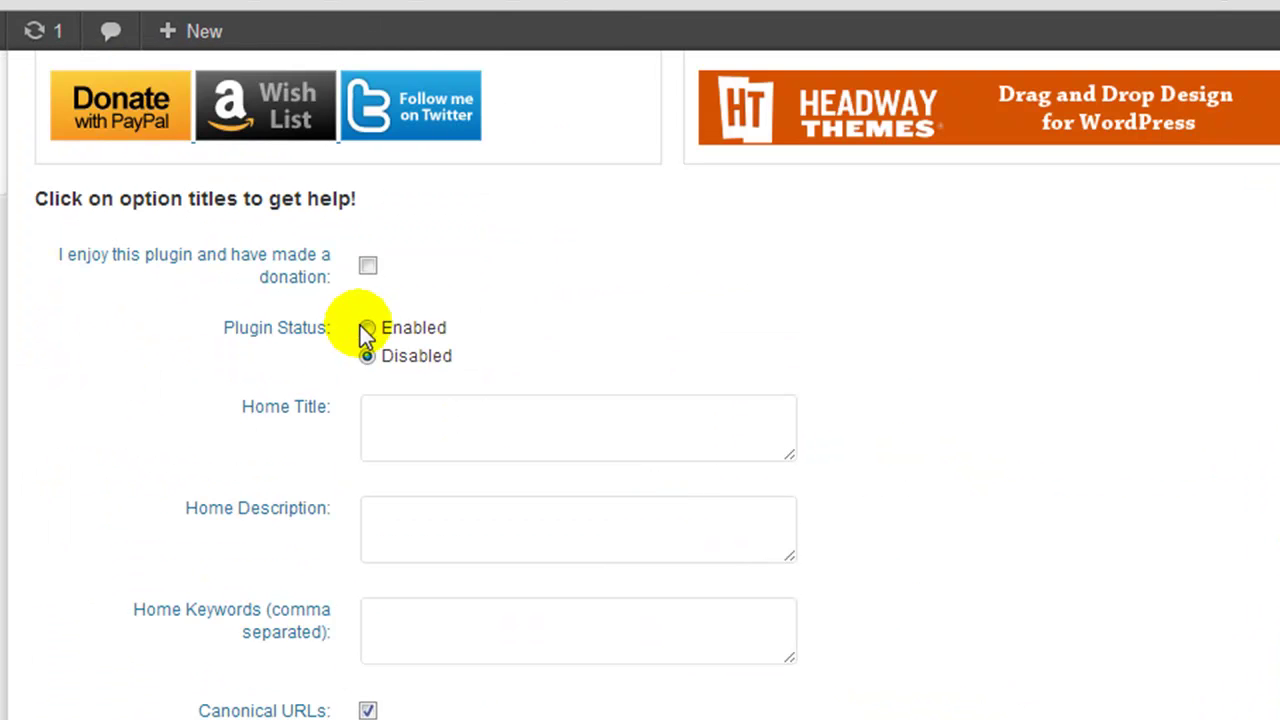
scroll(277, 358, "down", 3)
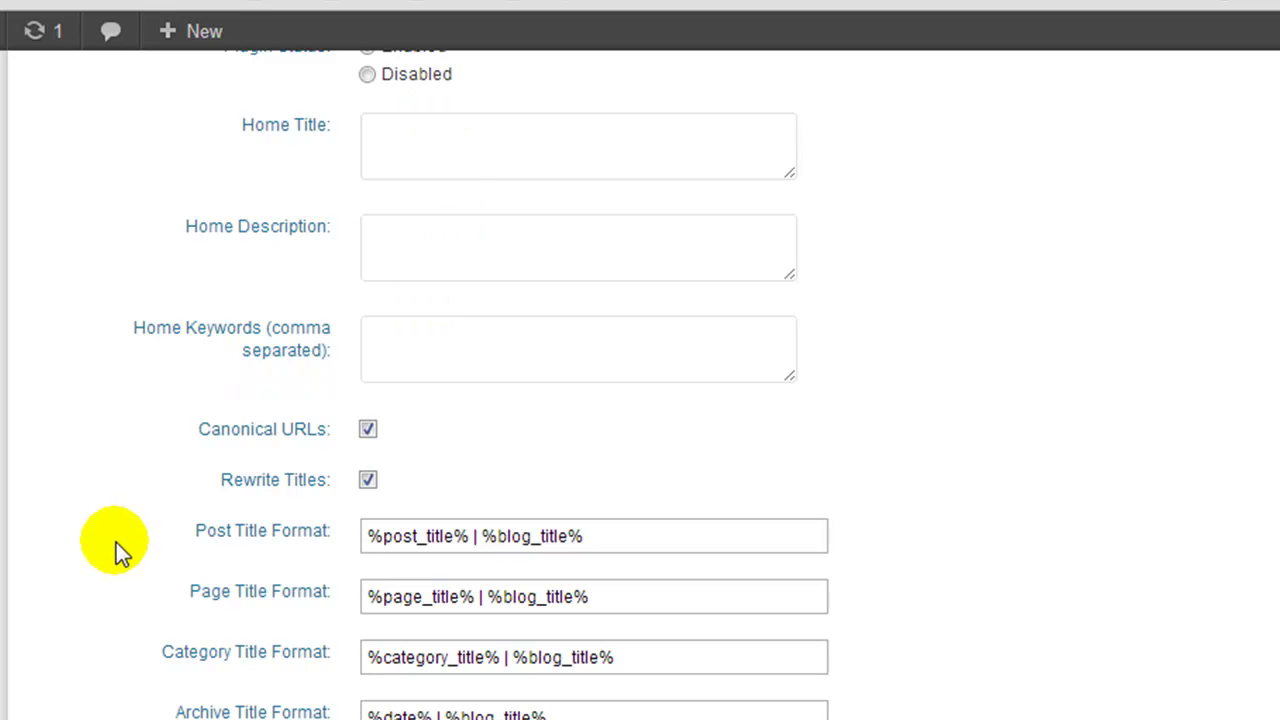
scroll(116, 542, "down", 9)
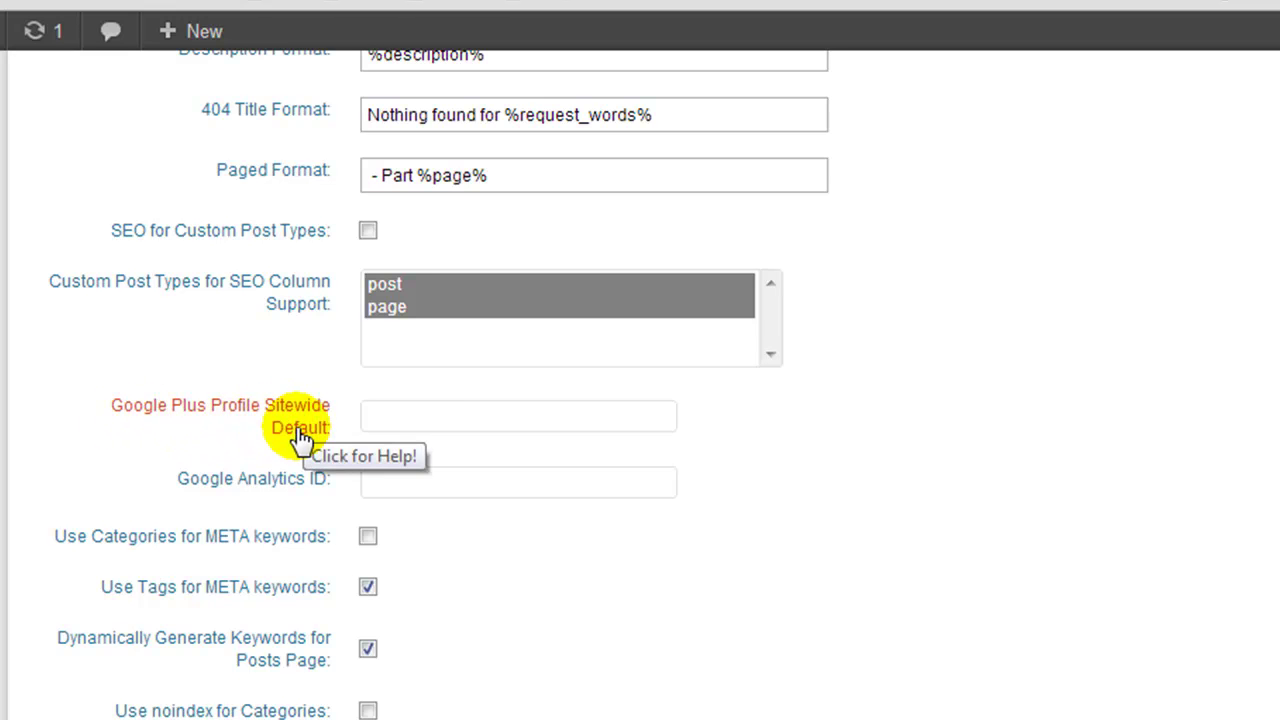
left_click(401, 415)
left_click(401, 415)
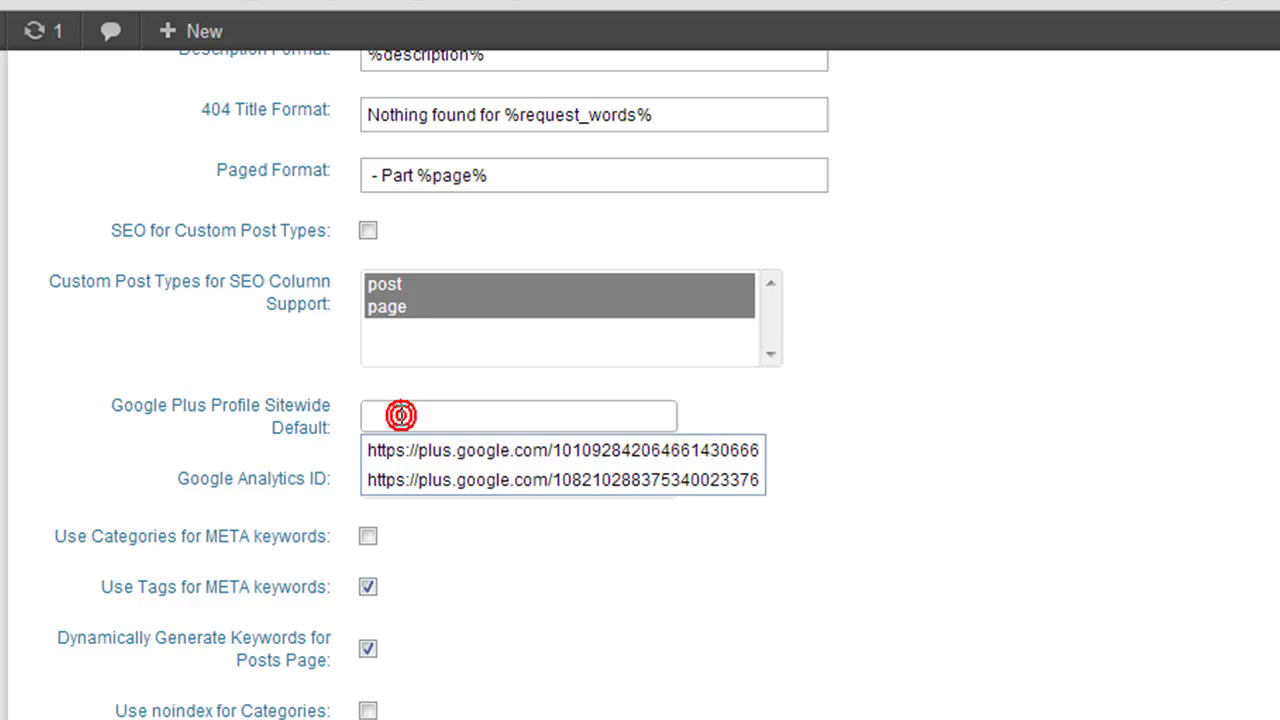
left_click(523, 448)
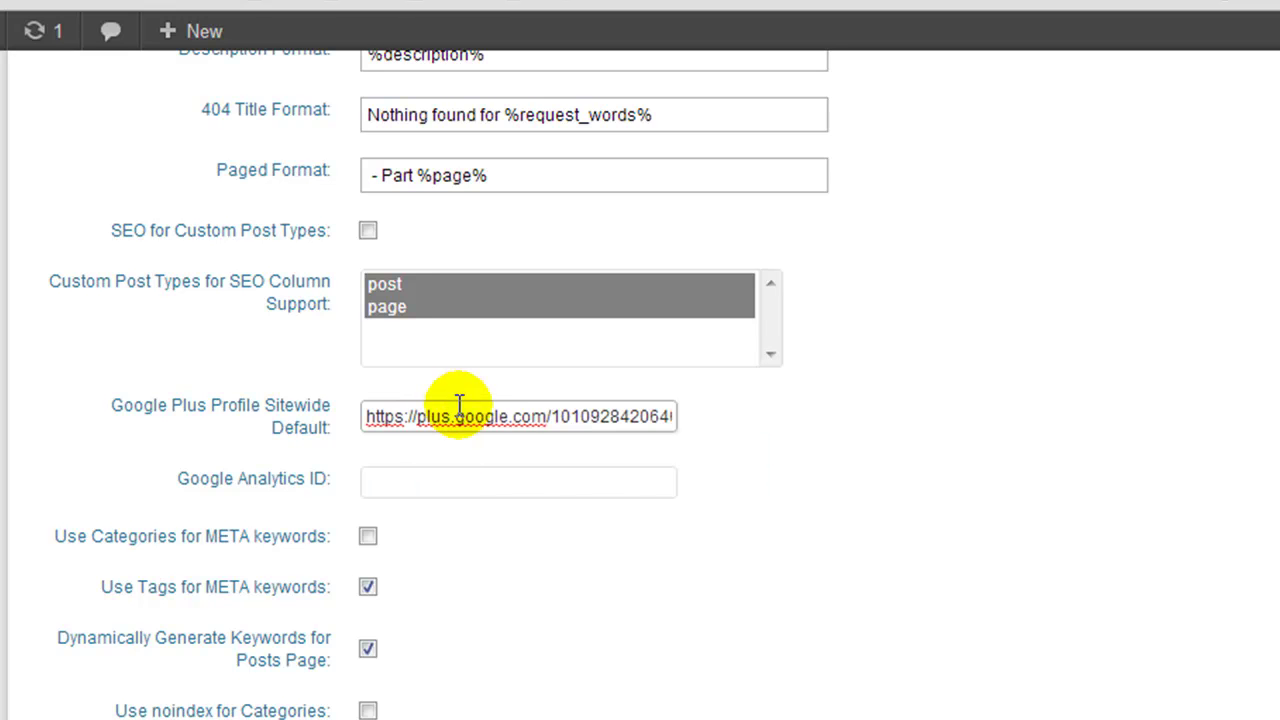
Step: Check the profile number at the end of the URL and save the options
left_click_drag(463, 415, 698, 415)
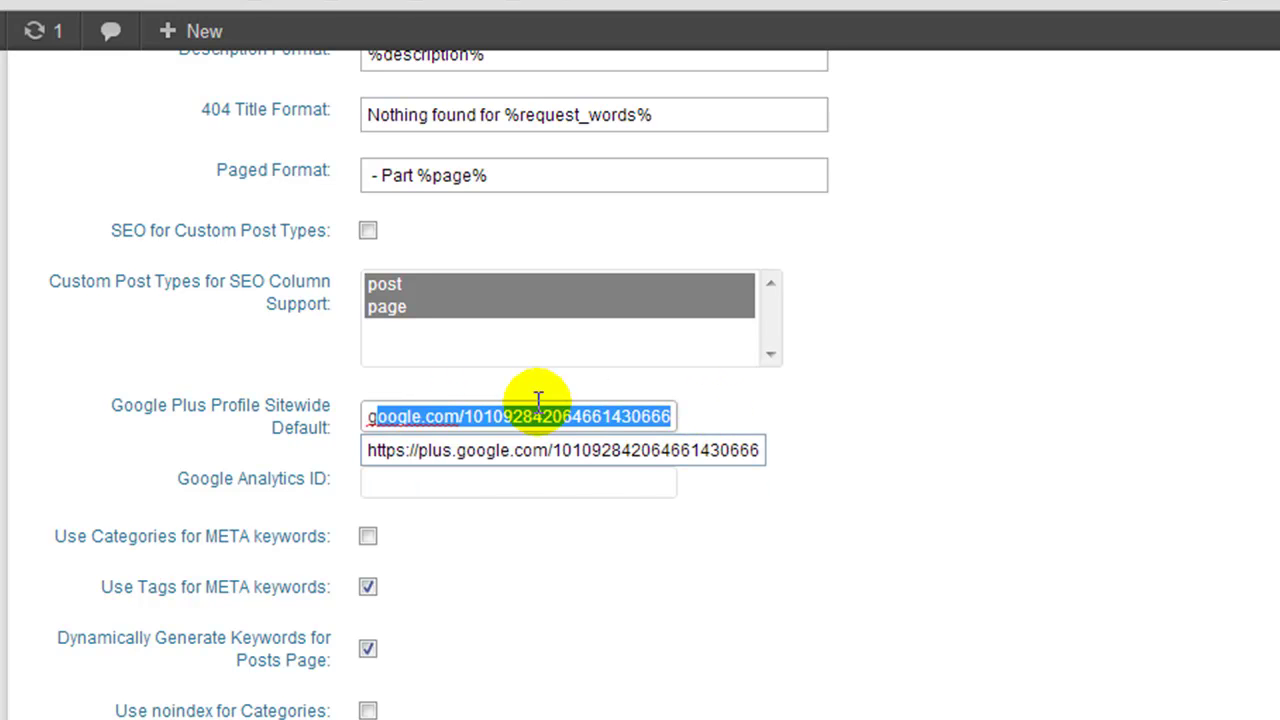
key("Down")
left_click(715, 390)
left_click_drag(630, 416, 714, 420)
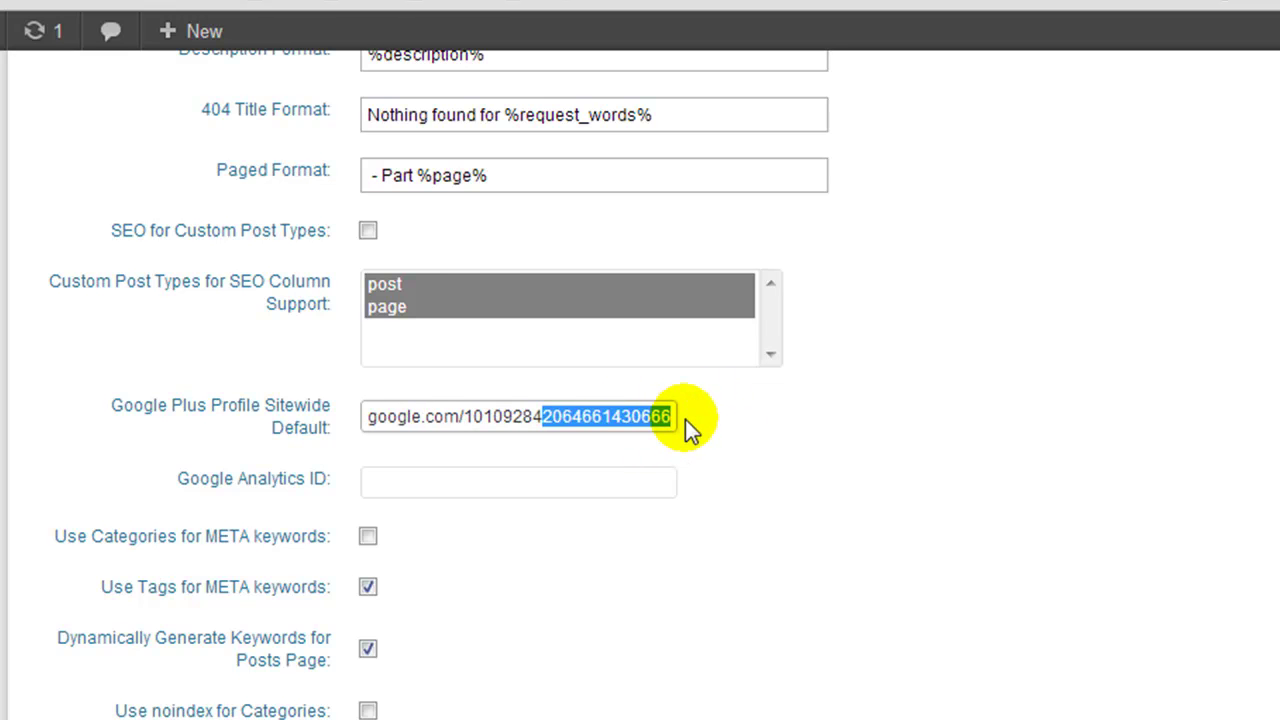
left_click(687, 420)
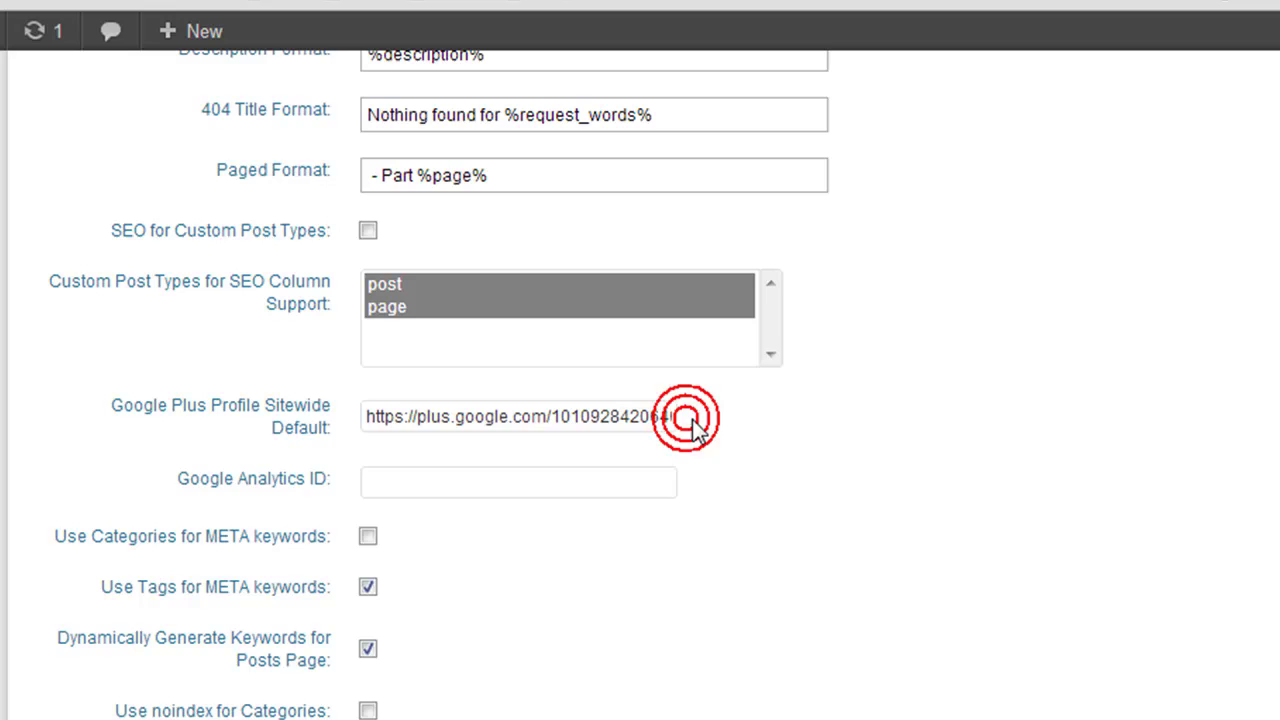
scroll(663, 391, "down", 10)
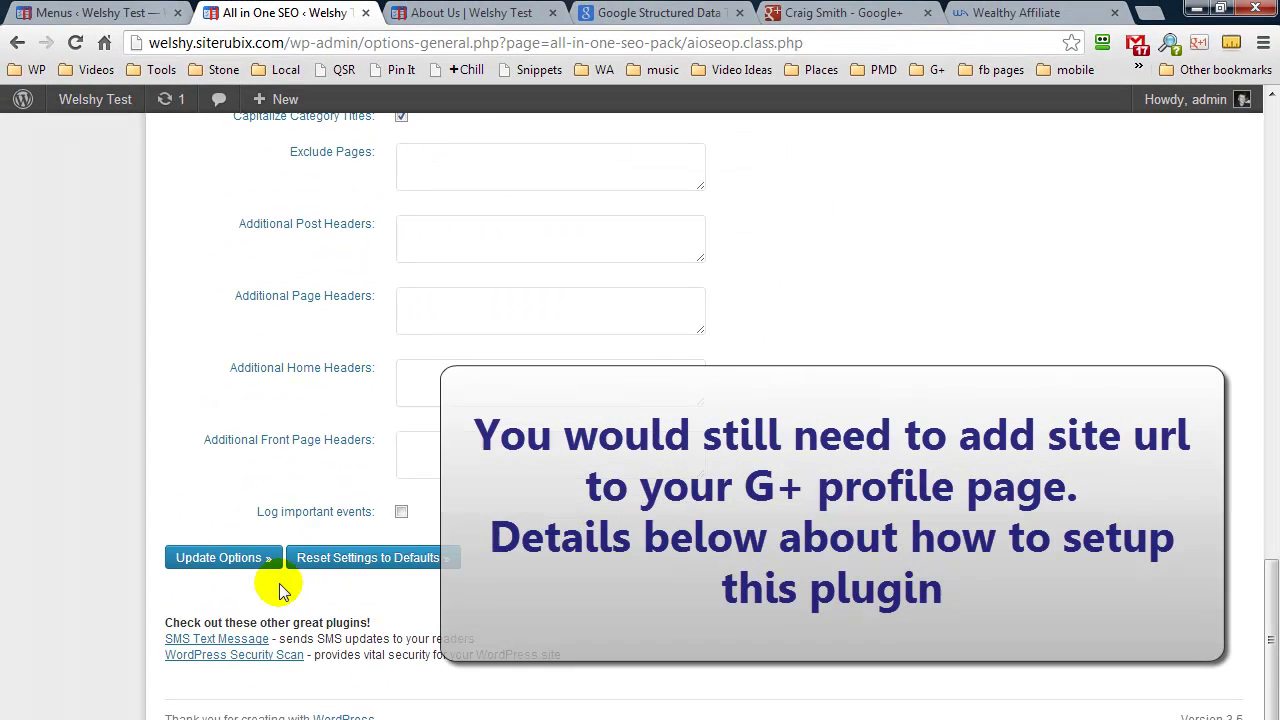
left_click(245, 558)
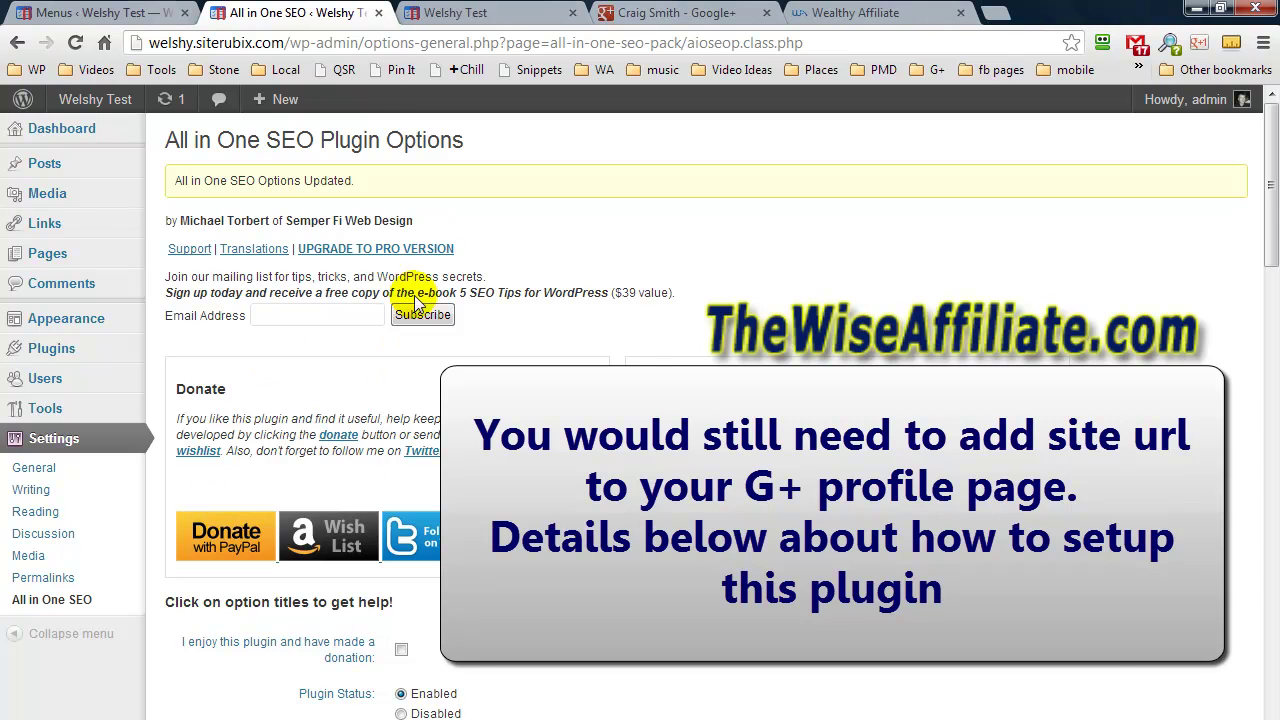
Step: Open the live site's Sample Page and run it through the Structured Data Testing Tool
left_click(455, 13)
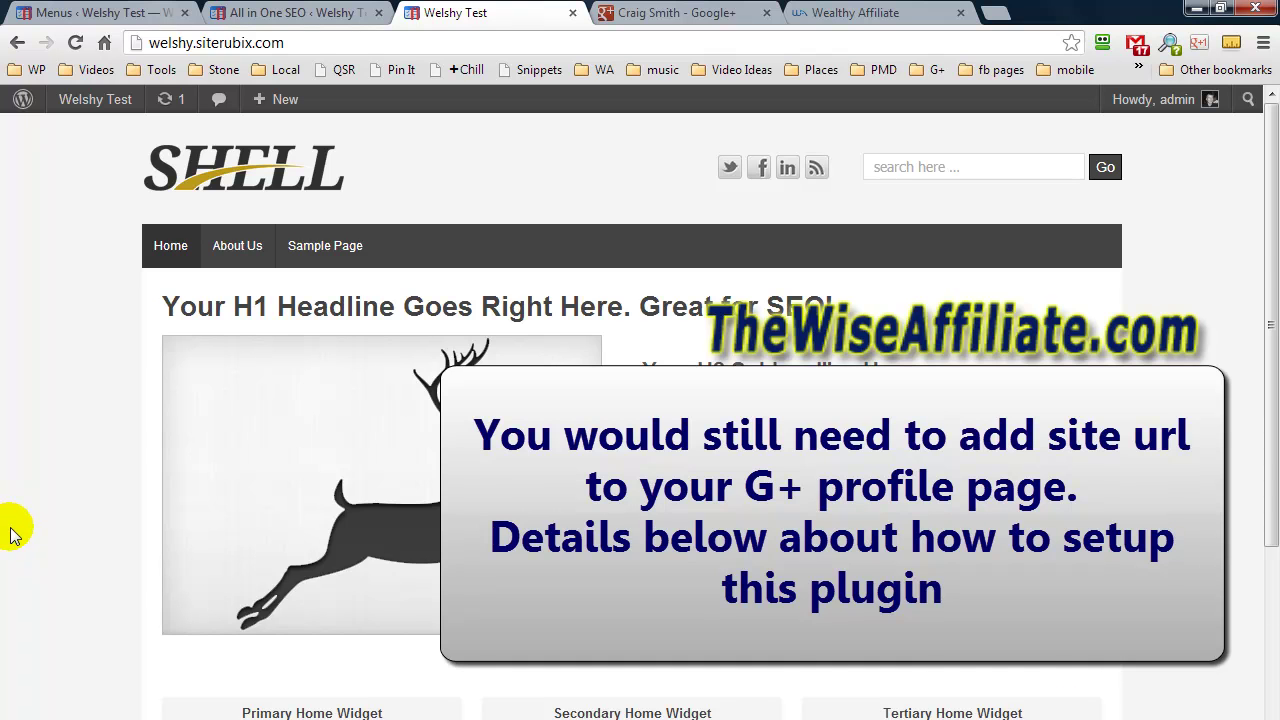
scroll(12, 535, "down", 3)
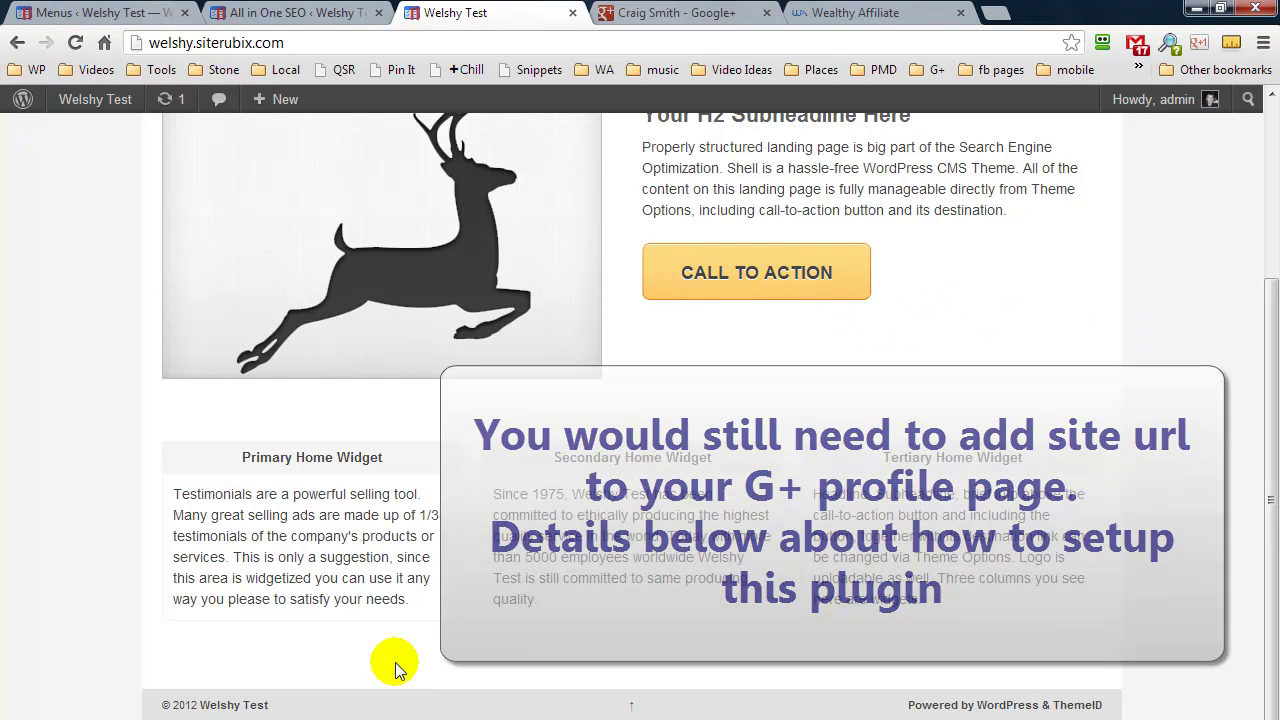
scroll(394, 663, "up", 3)
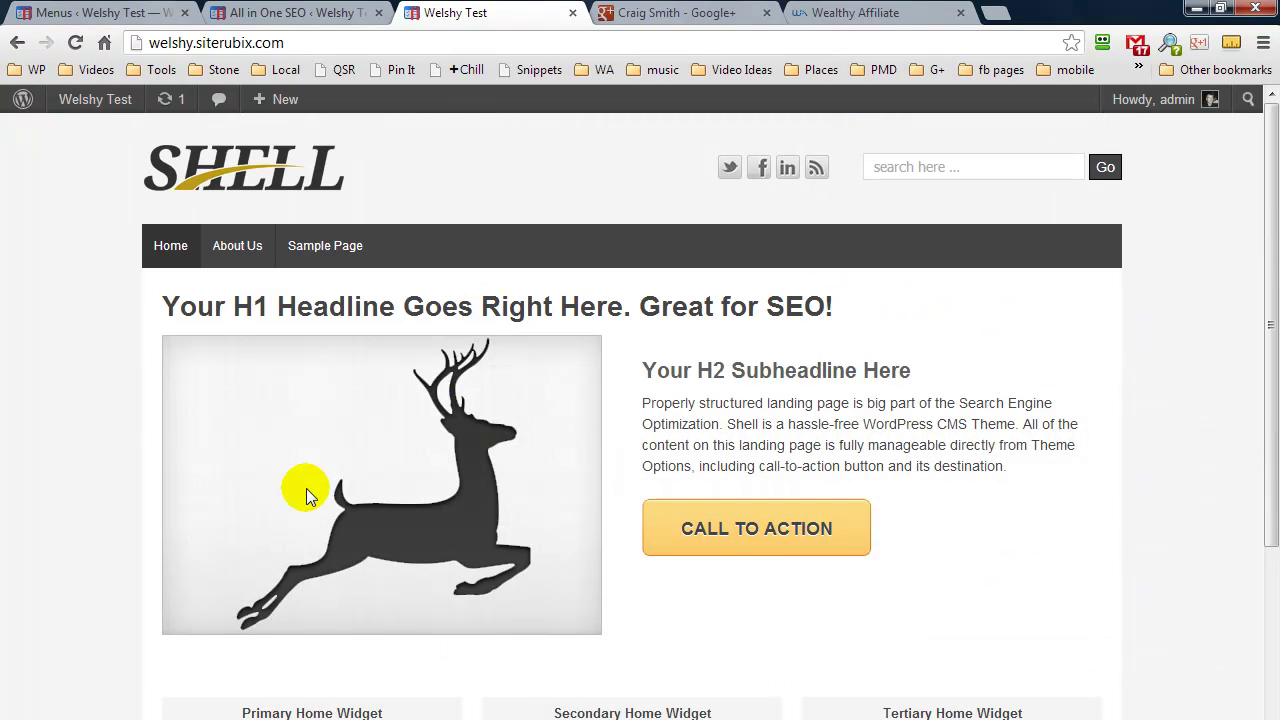
left_click(313, 266)
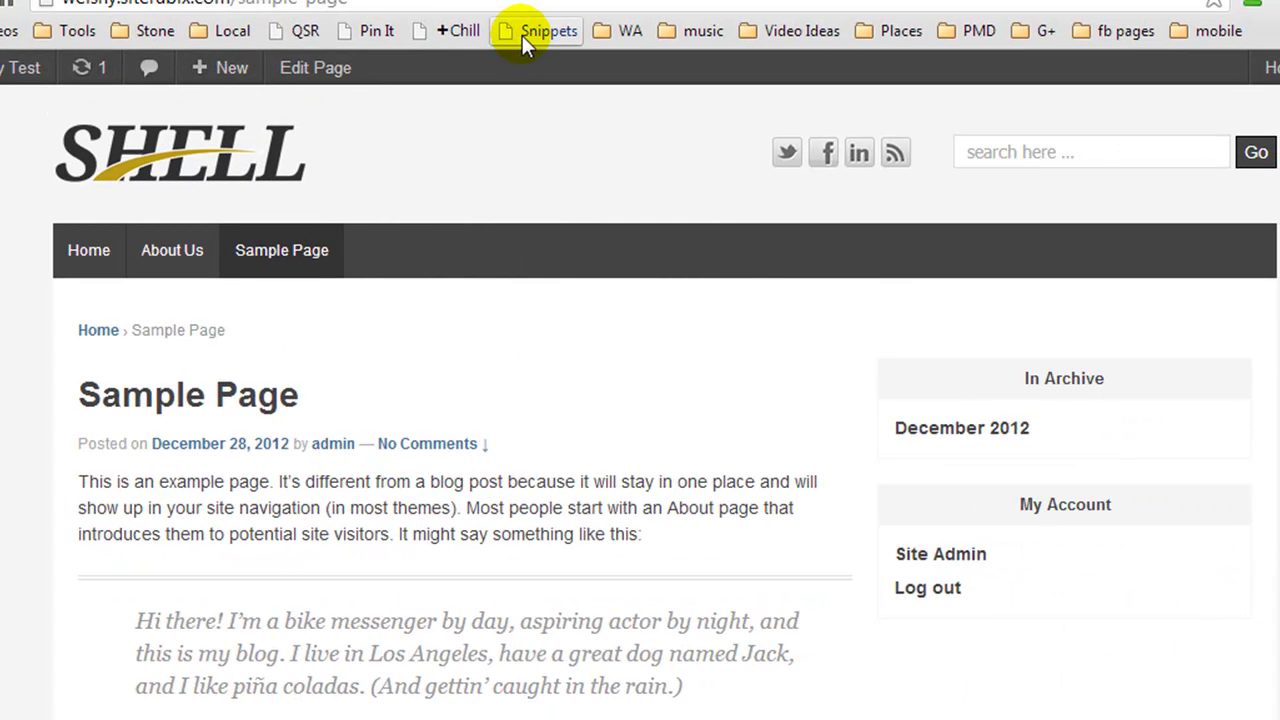
left_click(522, 35)
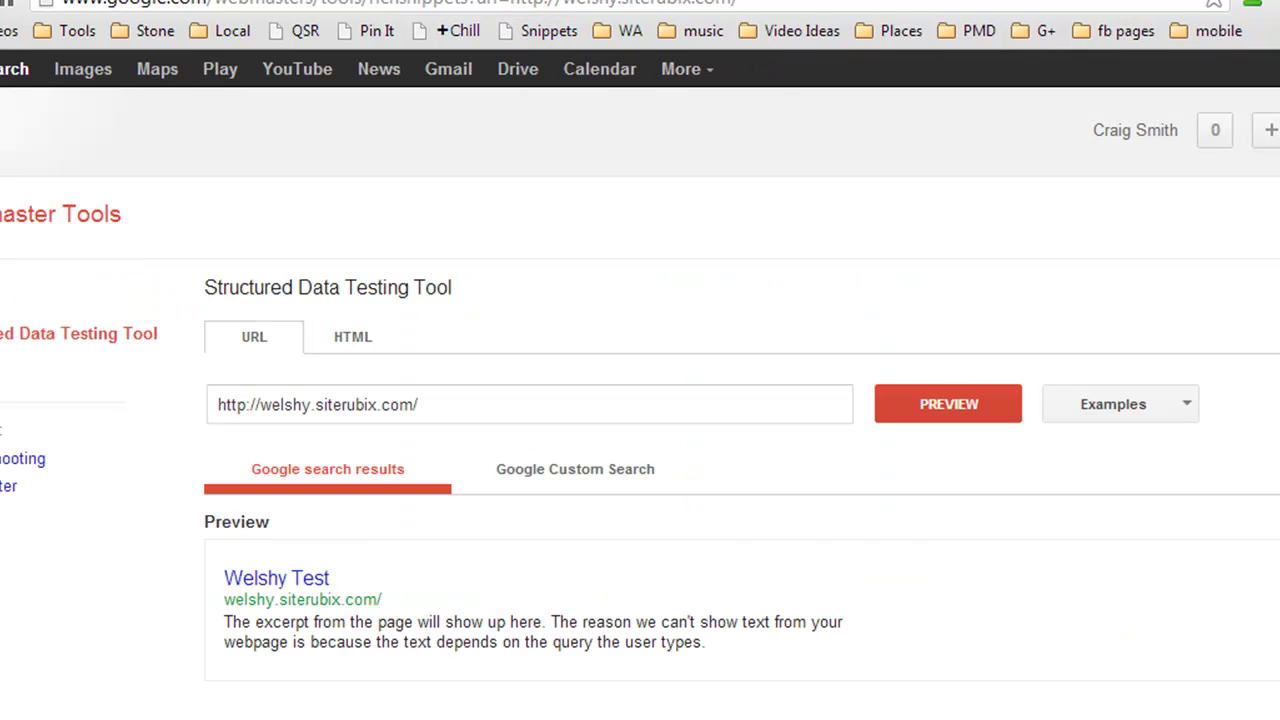
Step: Return from the testing tool to the Welshy Test home page and scroll to its widgets
key("alt+Left")
key("alt+Left")
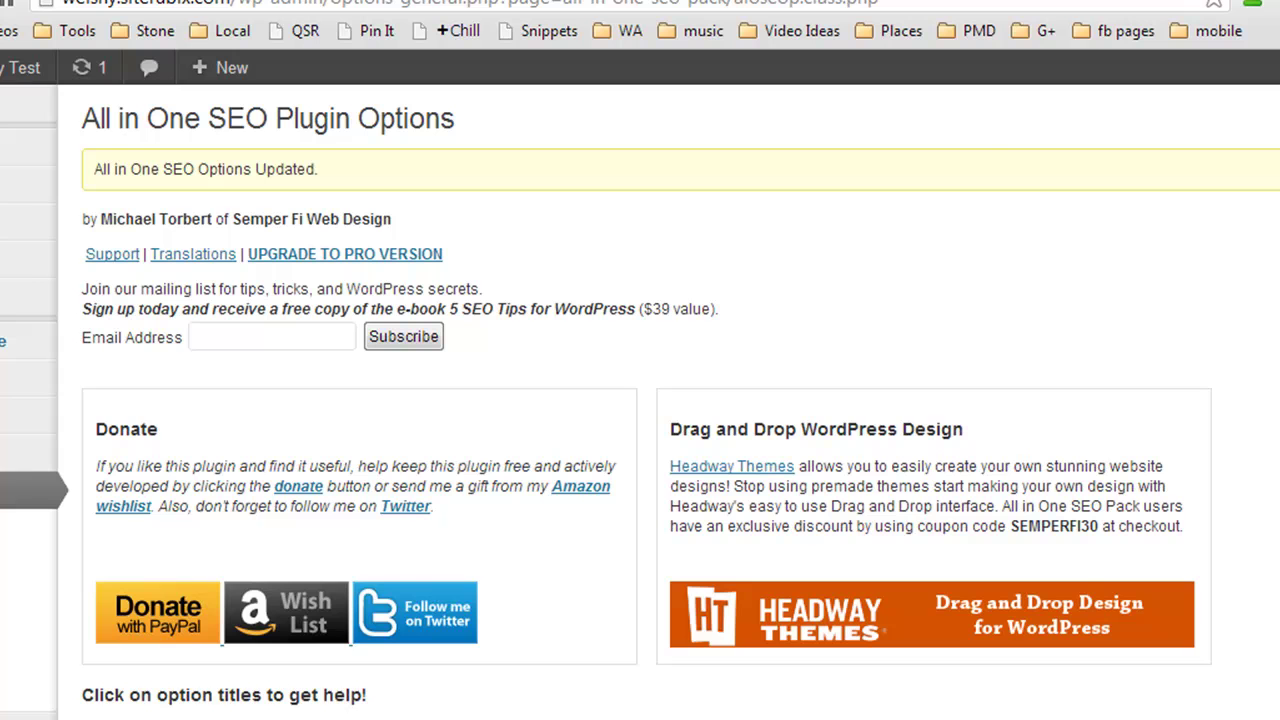
key("alt+Right")
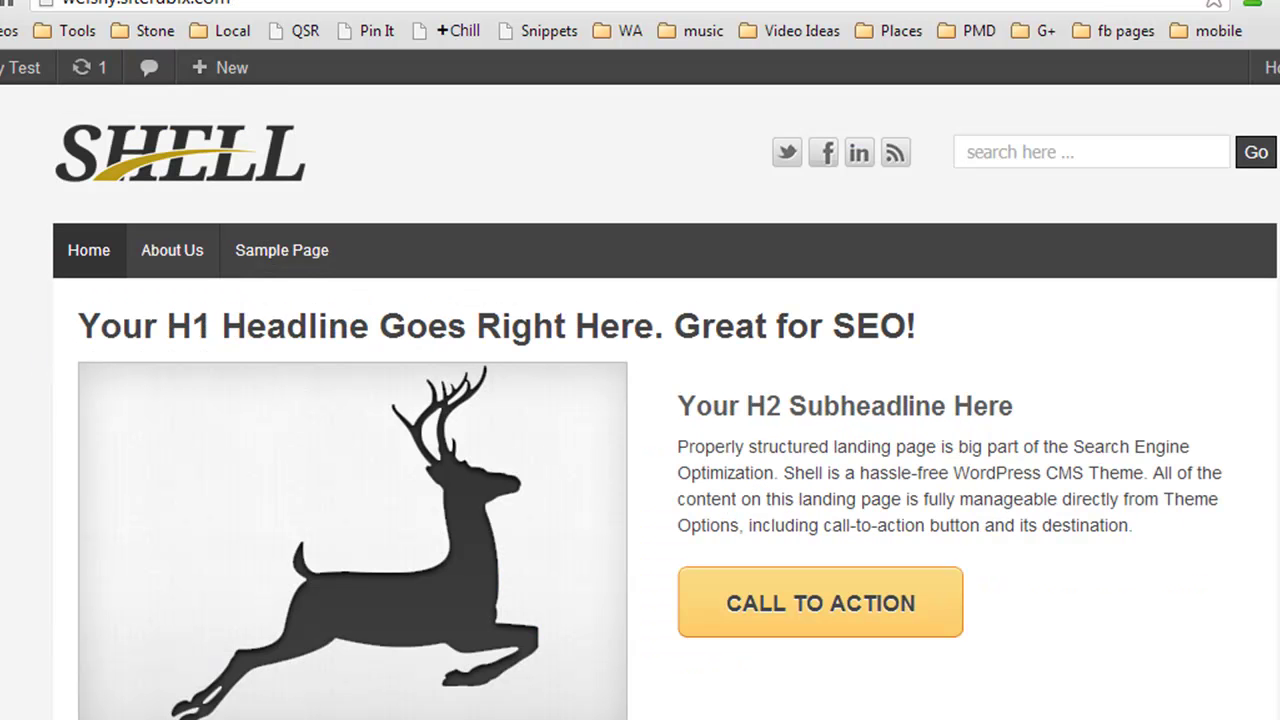
scroll(5, 450, "down", 3)
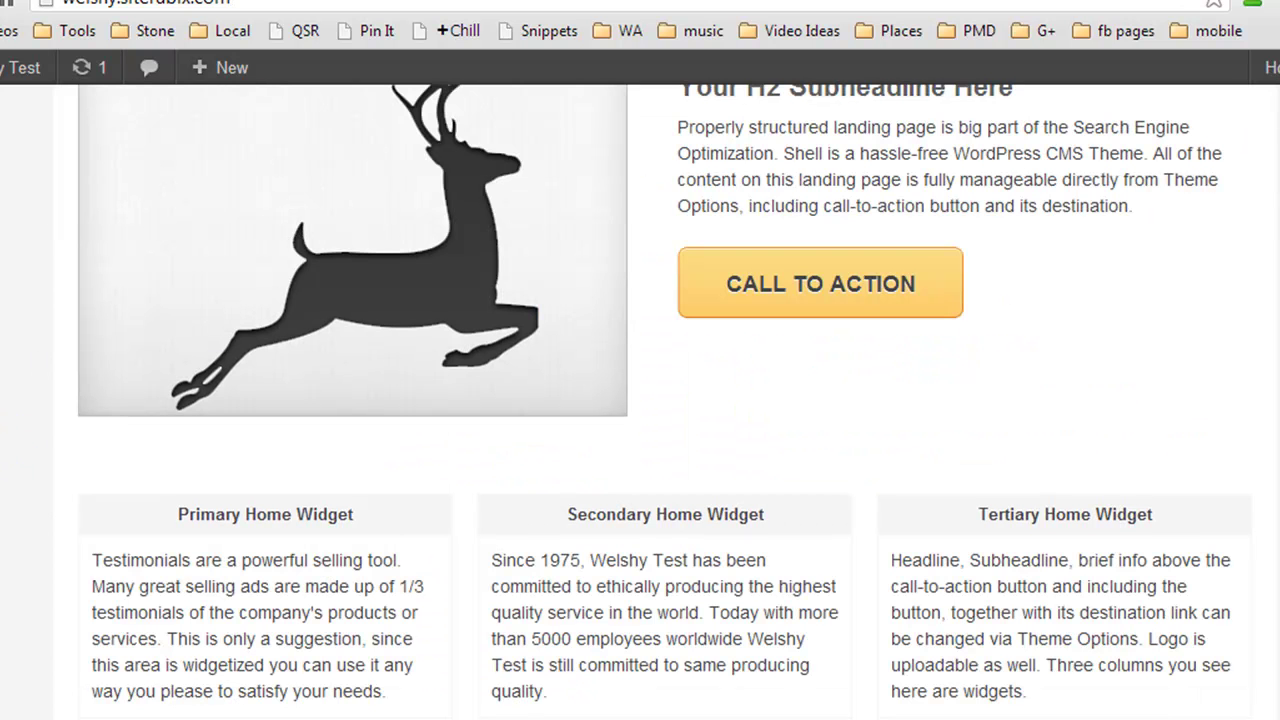